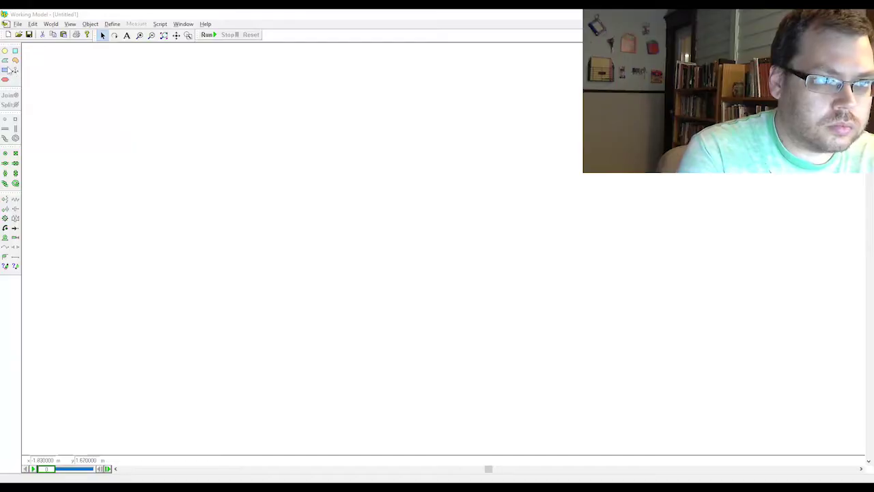
Draw the building rectangle and set it to h 1.0 m, w 0.05 m, x 0.
click(13, 71)
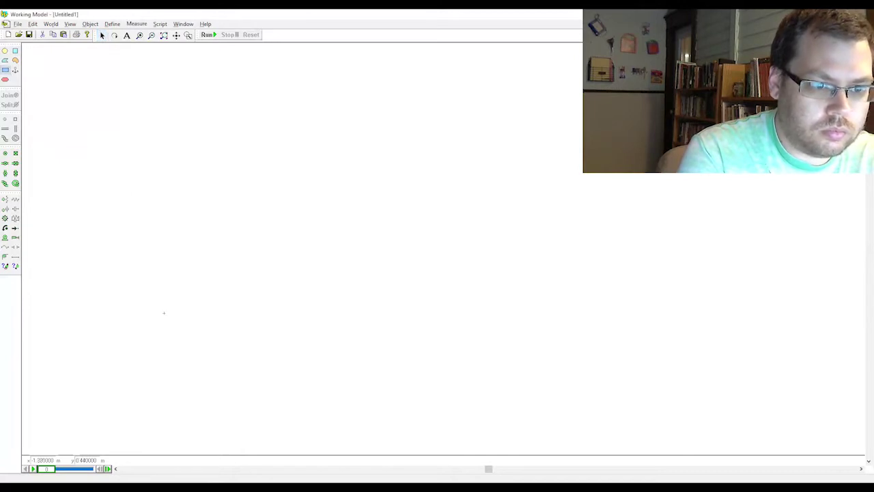
drag(164, 313, 184, 201)
text(1)
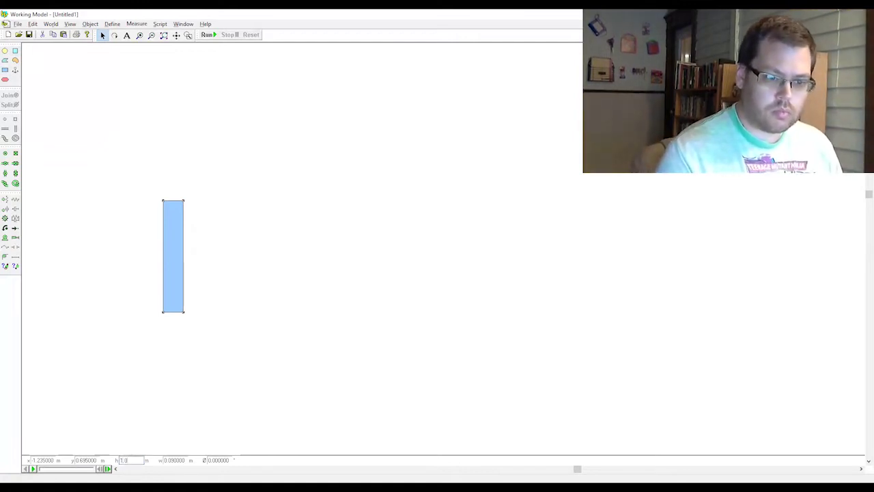
text(0.05)
key(Return)
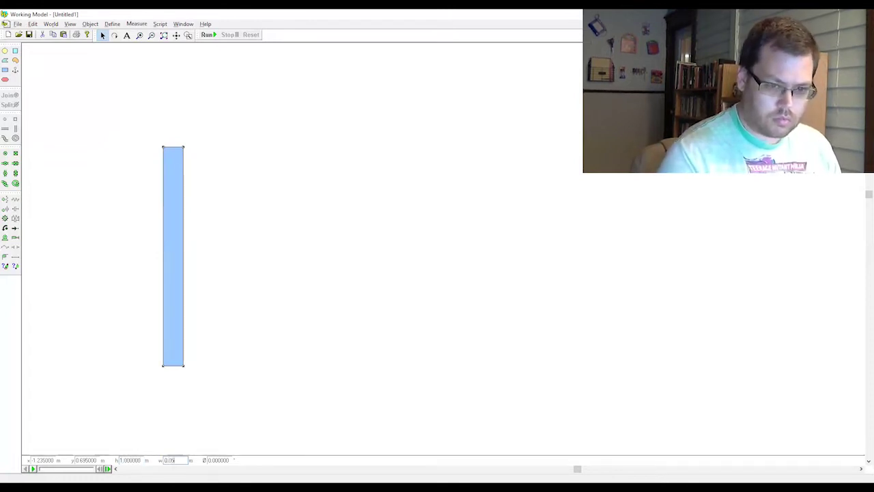
key(Return)
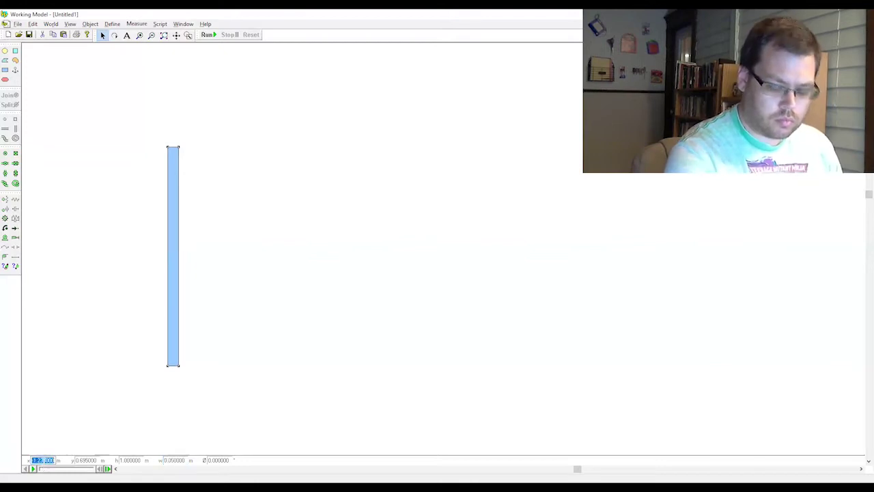
text(0)
key(Return)
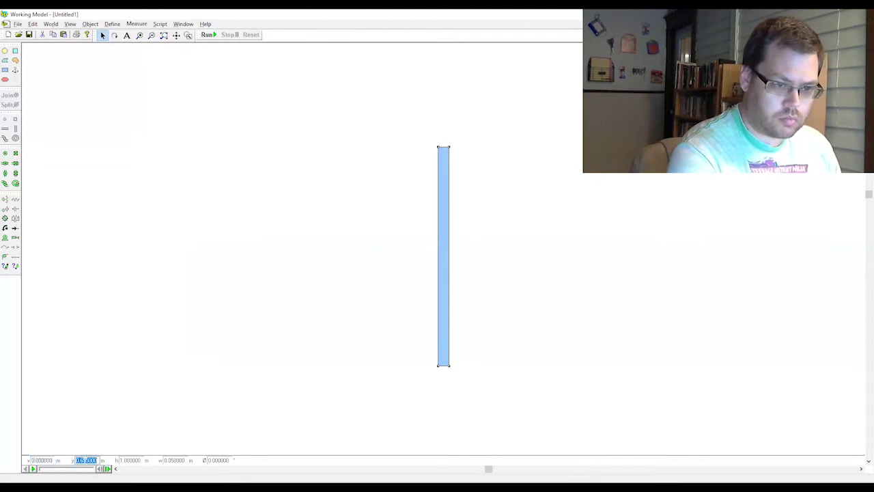
text(0.5)
key(Return)
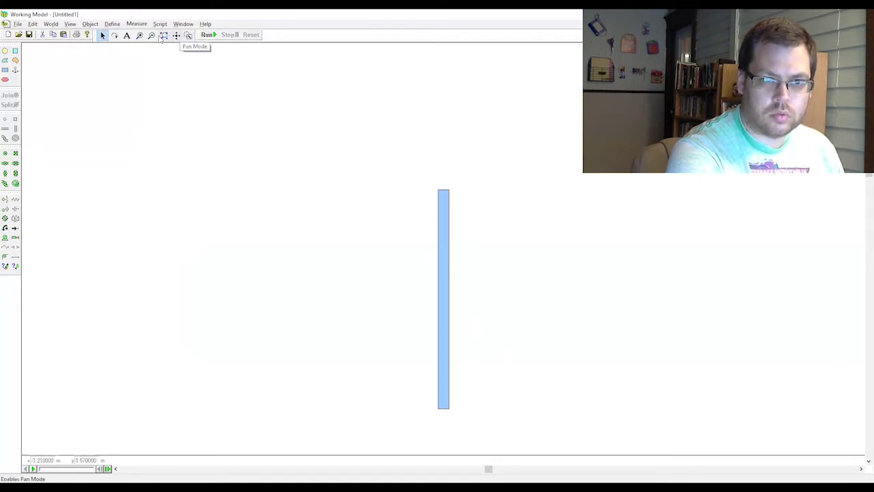
Zoom to extents so the whole world fits in view.
click(163, 35)
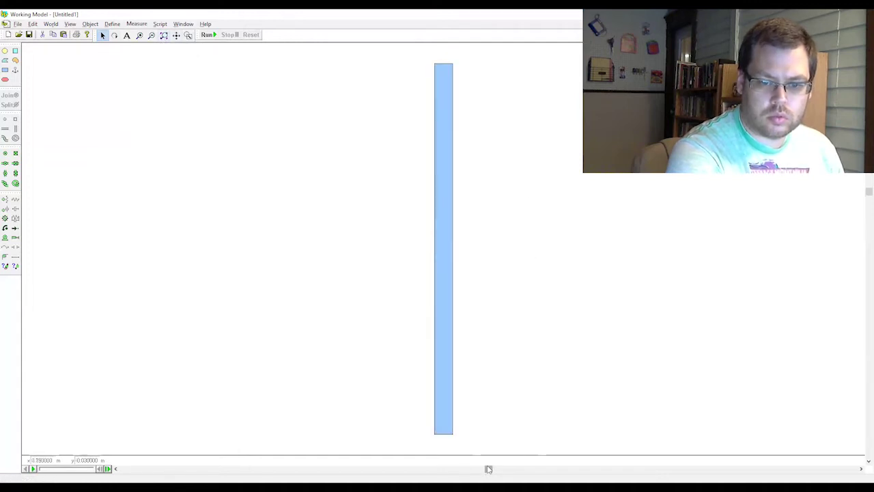
drag(488, 469, 713, 471)
scroll(483, 390, down, 1)
scroll(484, 390, down, 1)
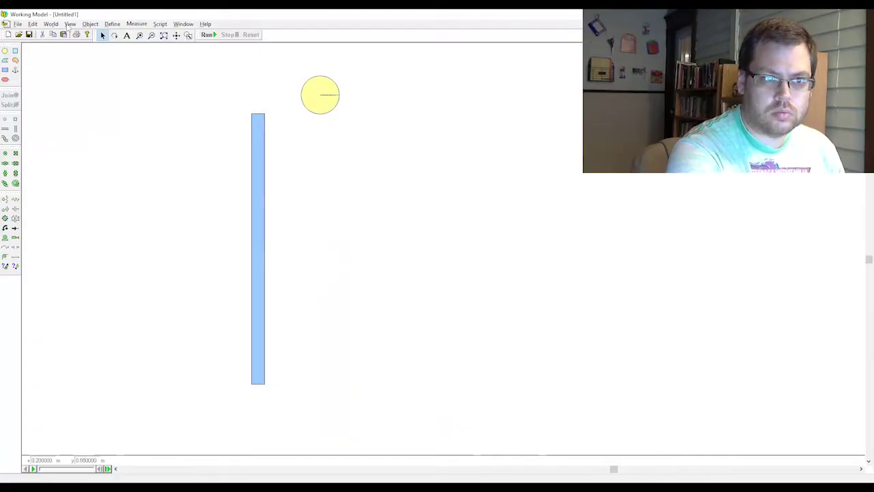
Switch the unit system to English (pounds) in Numbers and Units.
click(70, 24)
click(96, 91)
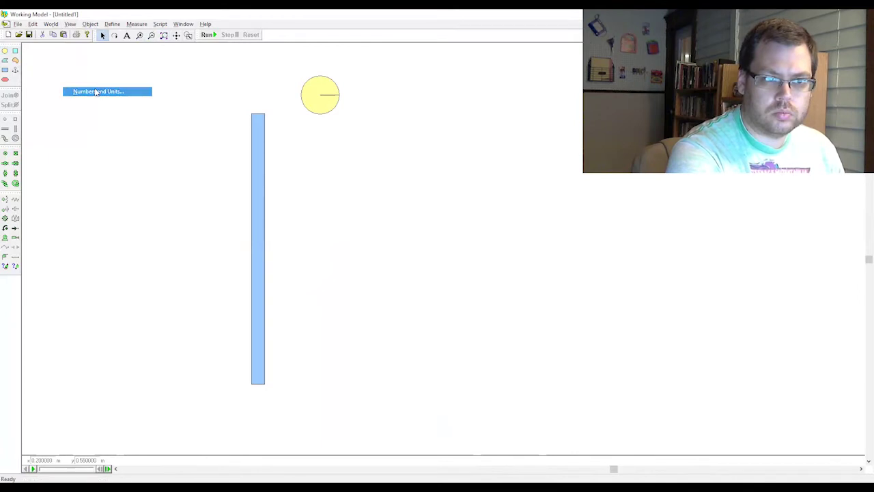
click(72, 93)
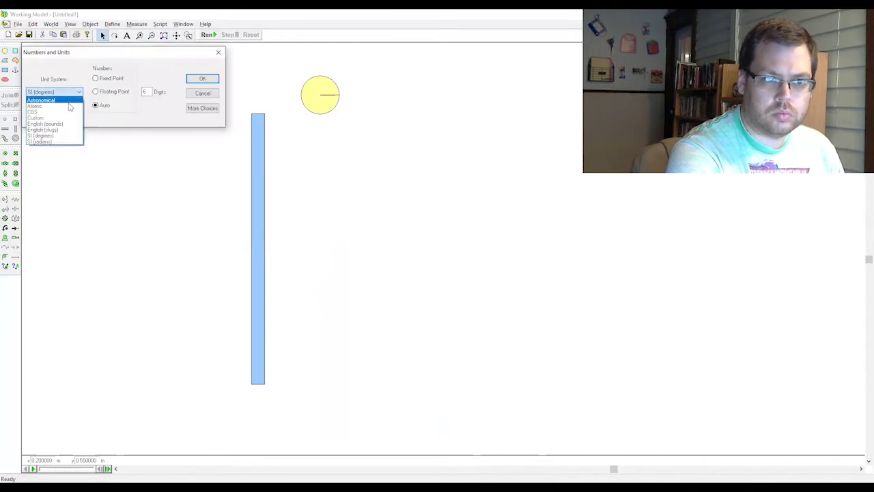
click(45, 124)
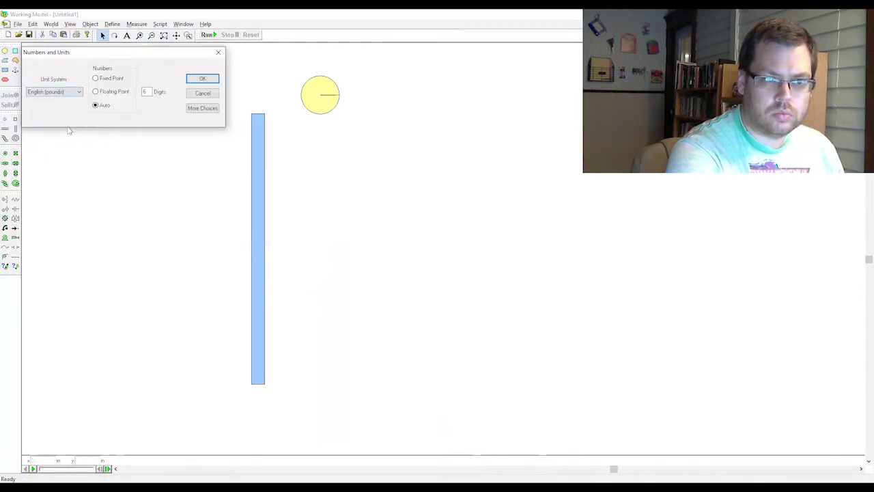
click(203, 79)
Set the yellow circle's radius to 2.5 inches.
click(318, 103)
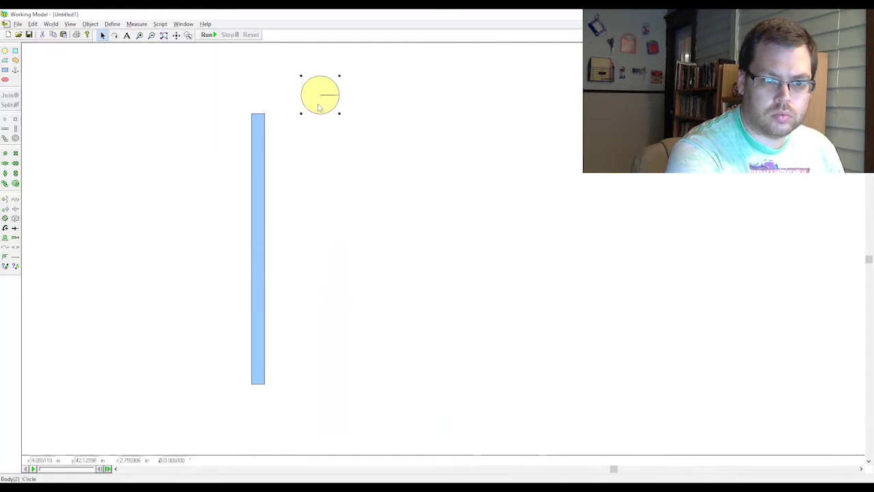
double_click(131, 460)
text(2.5)
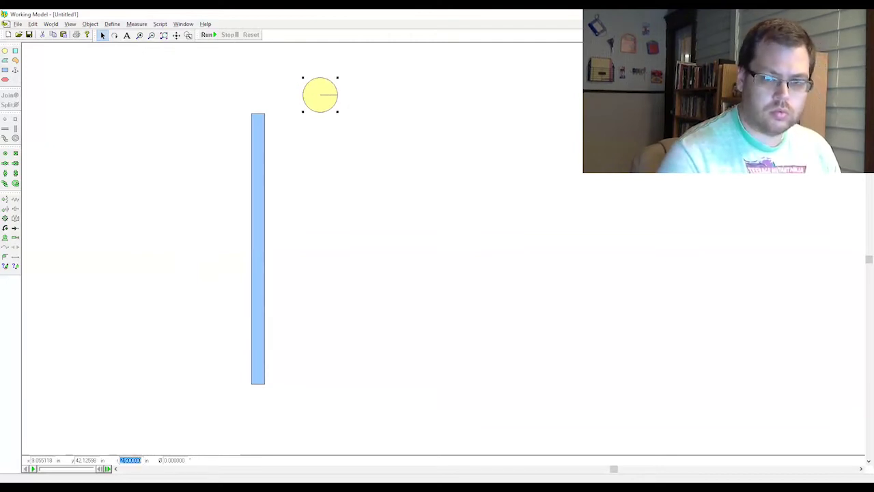
key(Return)
click(307, 293)
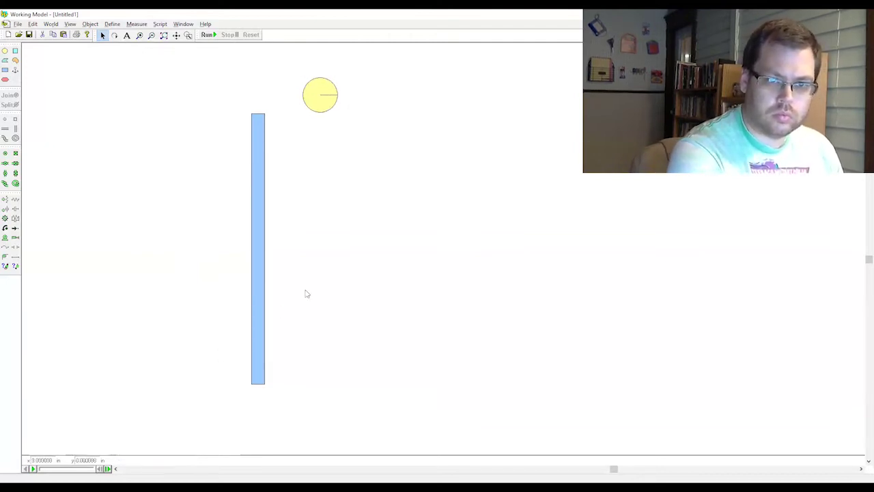
click(320, 100)
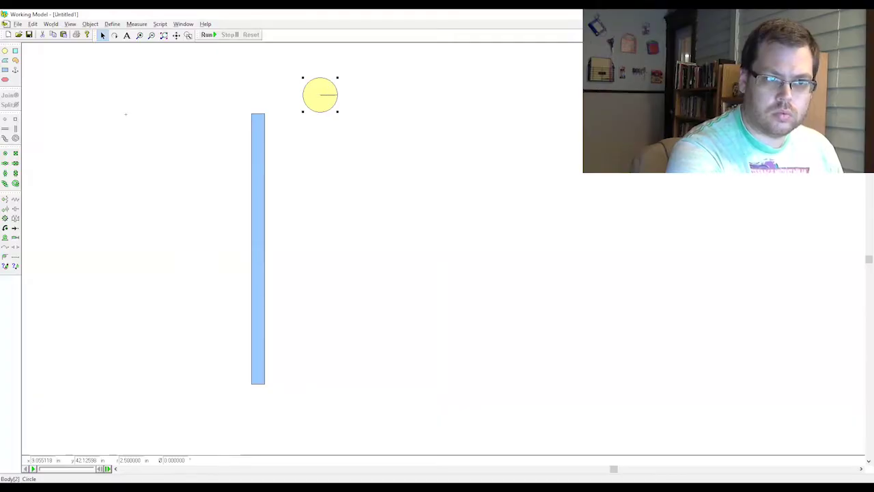
click(125, 115)
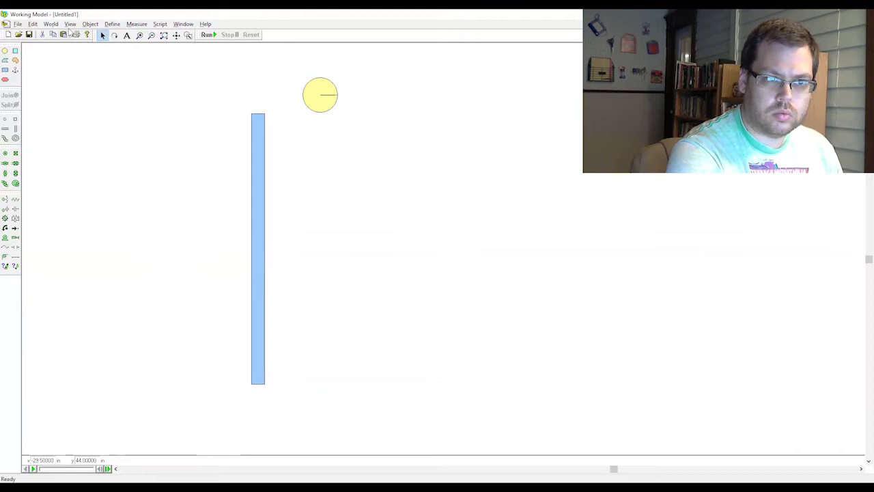
Switch the unit system back to SI (degrees) and reselect the circle.
click(70, 24)
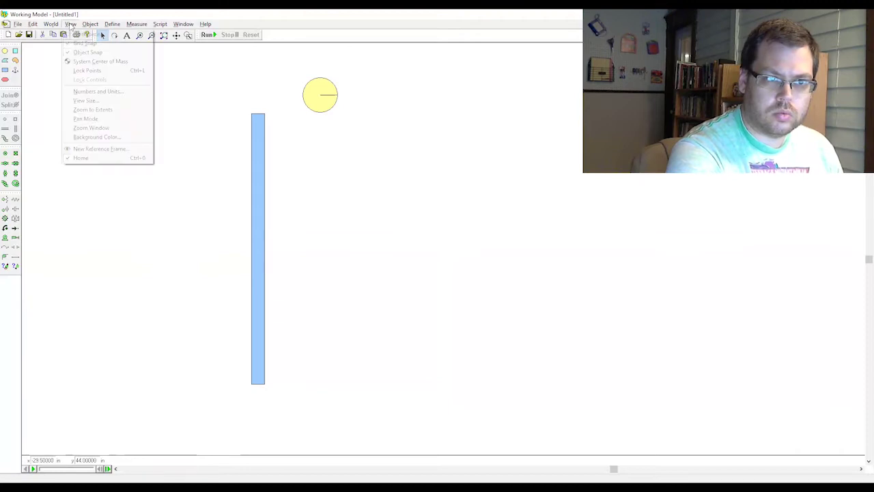
click(88, 94)
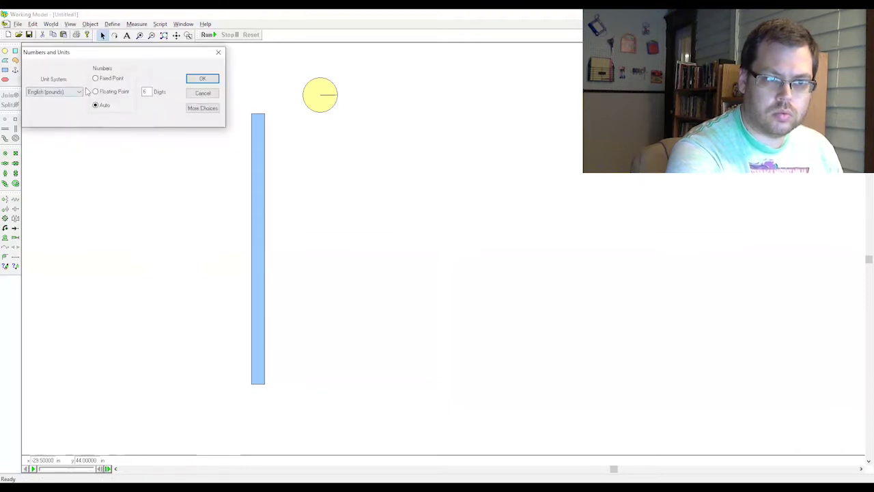
click(80, 92)
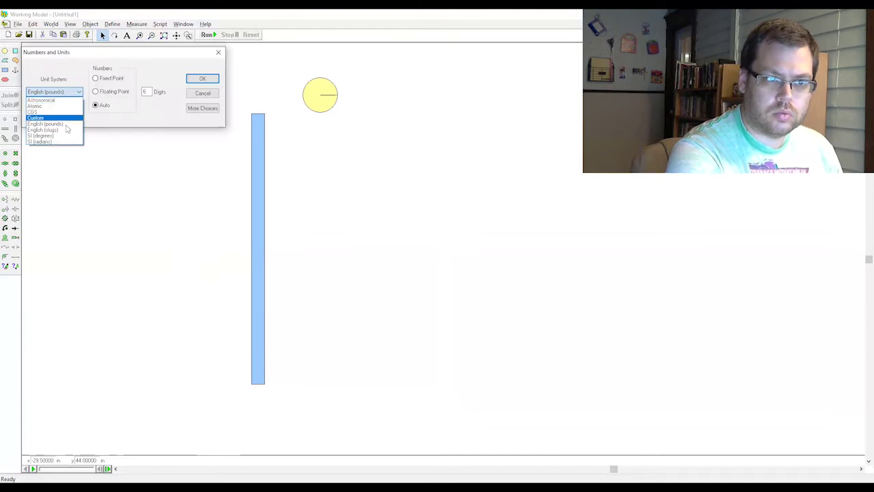
click(66, 136)
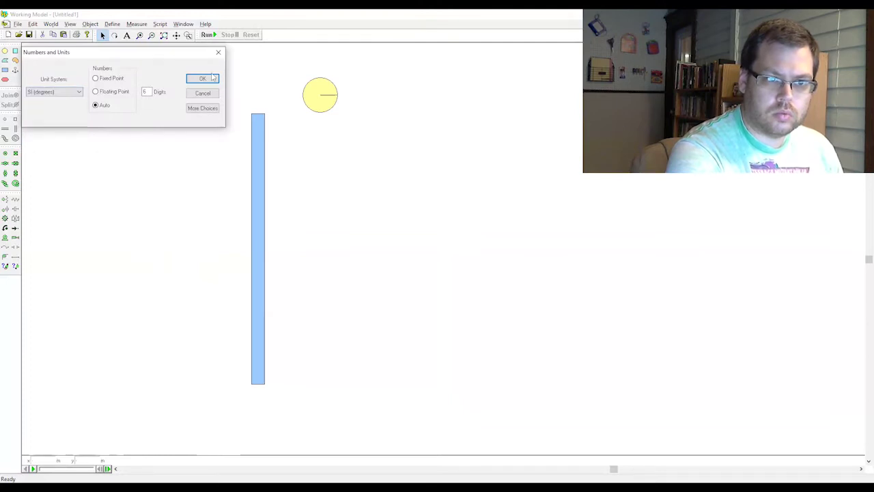
click(203, 79)
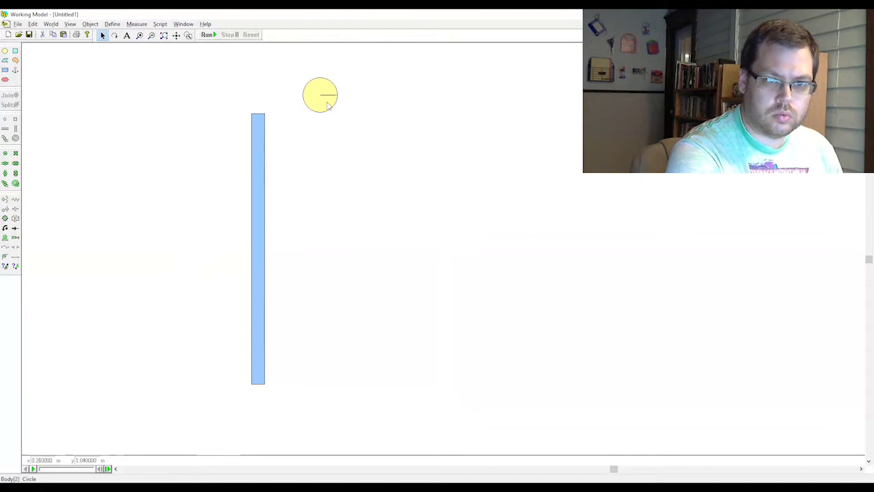
click(326, 101)
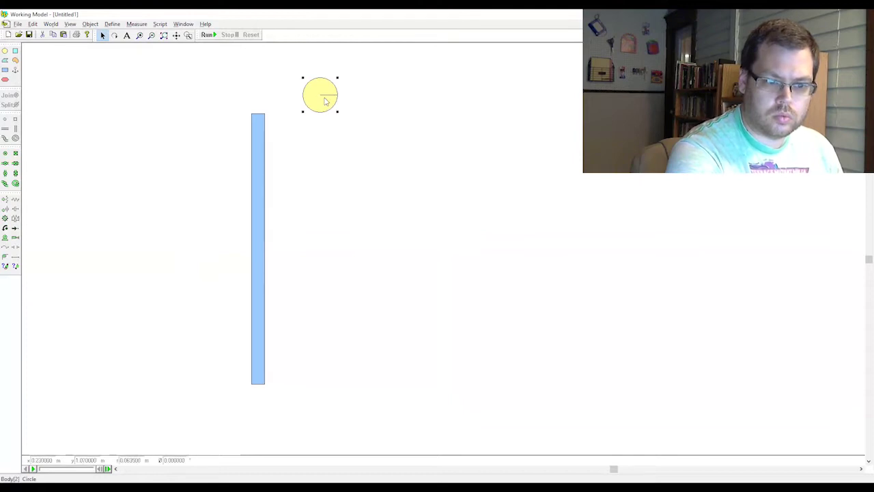
Move the circle to a height of y = 1.0635 m.
double_click(89, 459)
text(1.0635)
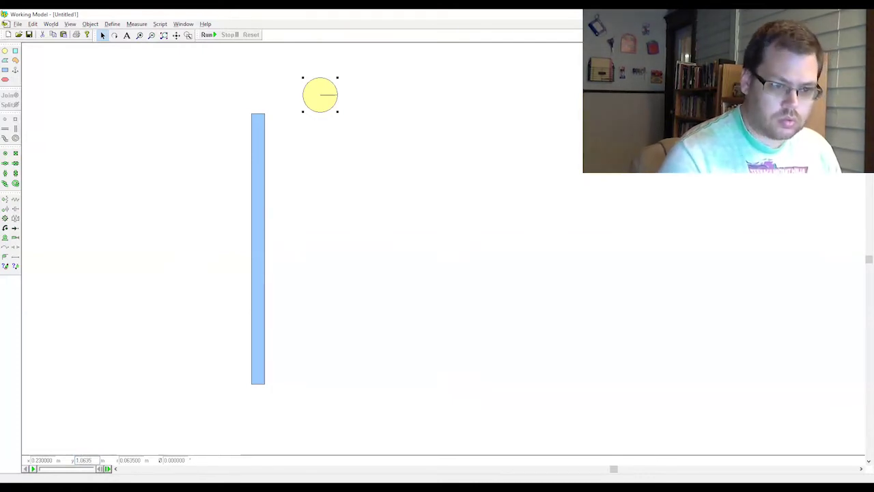
key(Return)
click(331, 363)
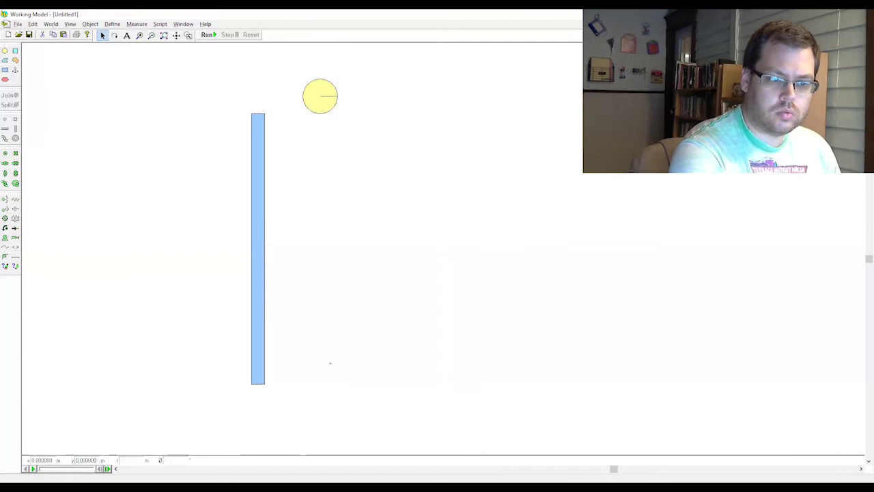
click(319, 105)
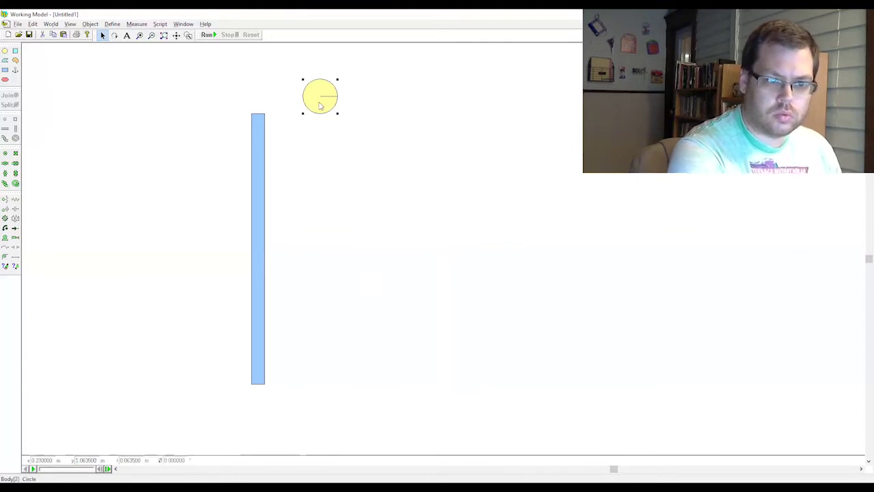
click(319, 150)
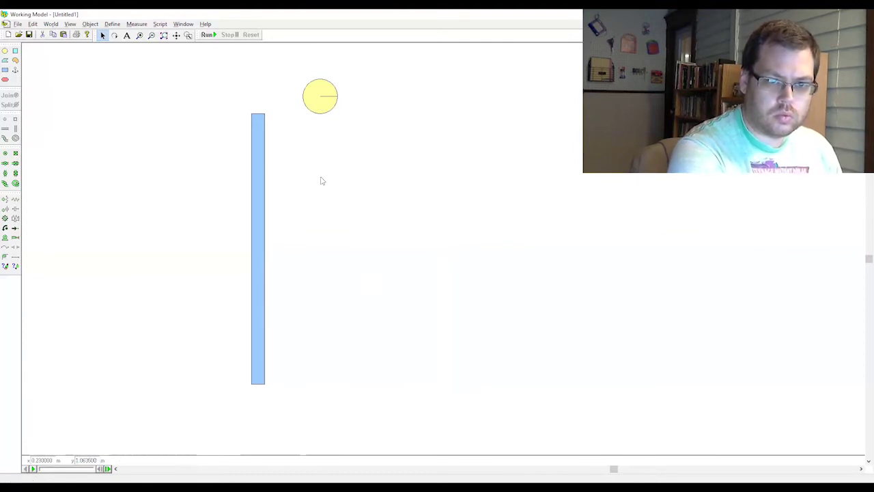
Draw a wide ground block under the building, then anchor the building and the block.
click(6, 71)
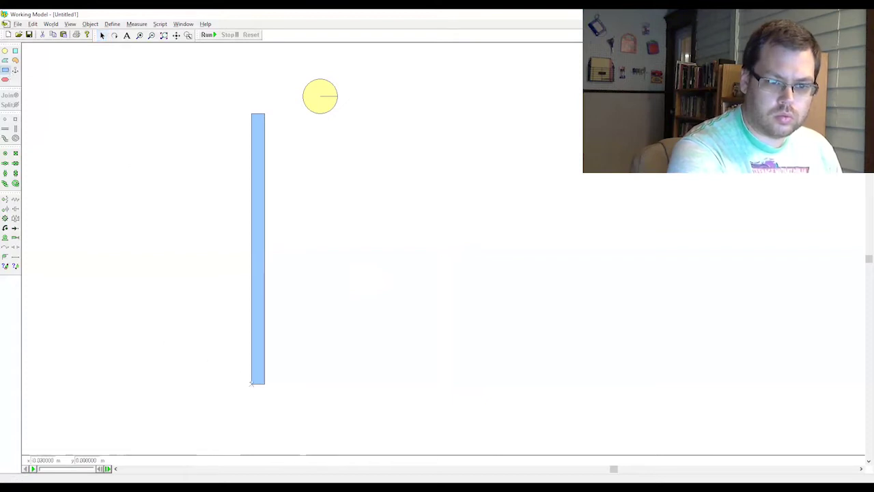
drag(252, 383, 563, 453)
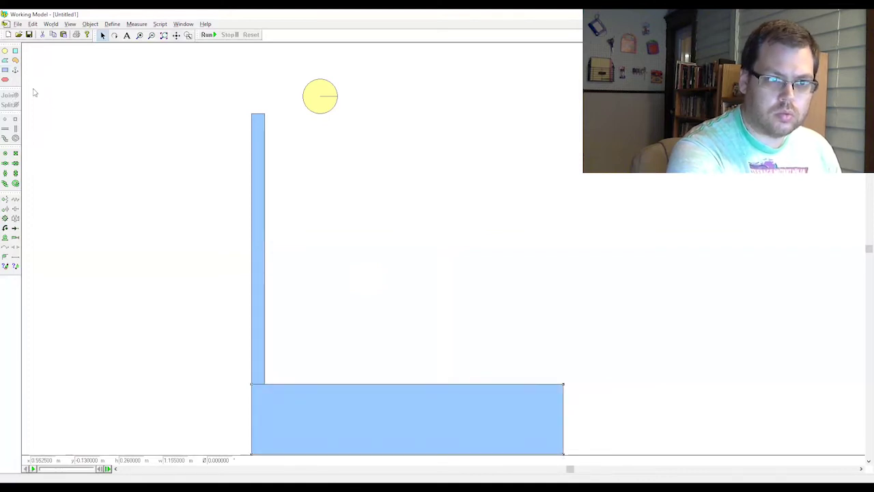
click(15, 70)
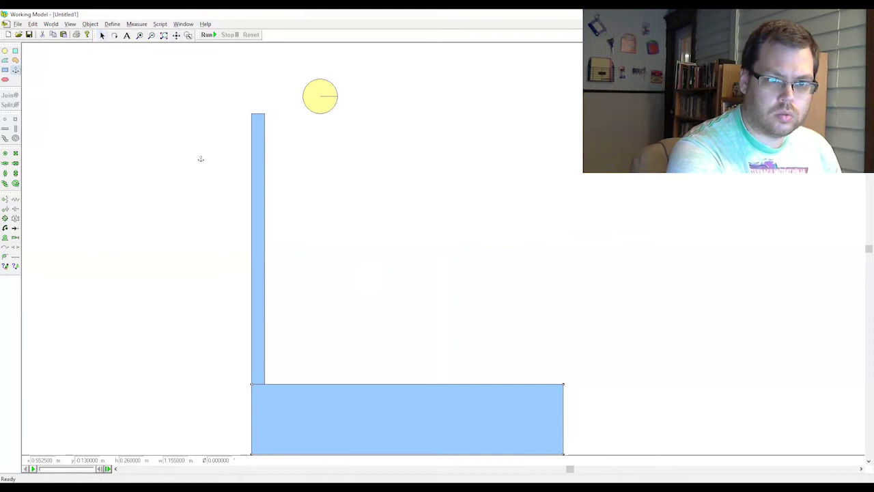
click(261, 183)
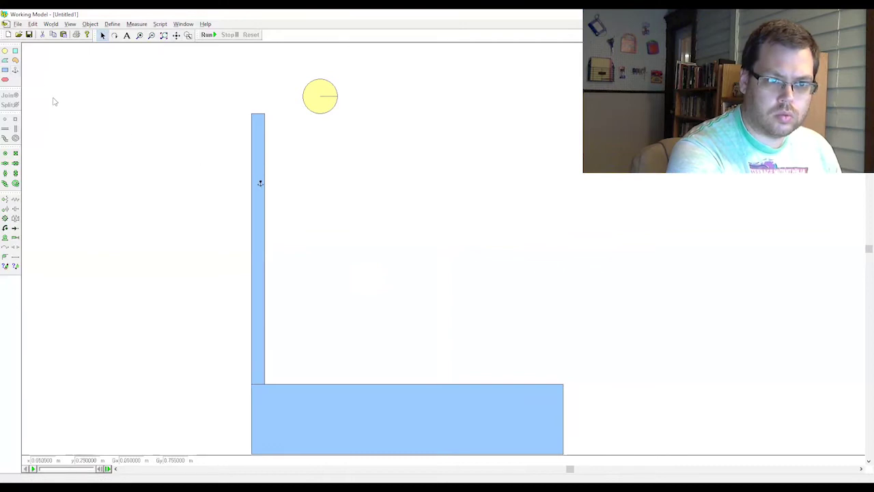
click(15, 70)
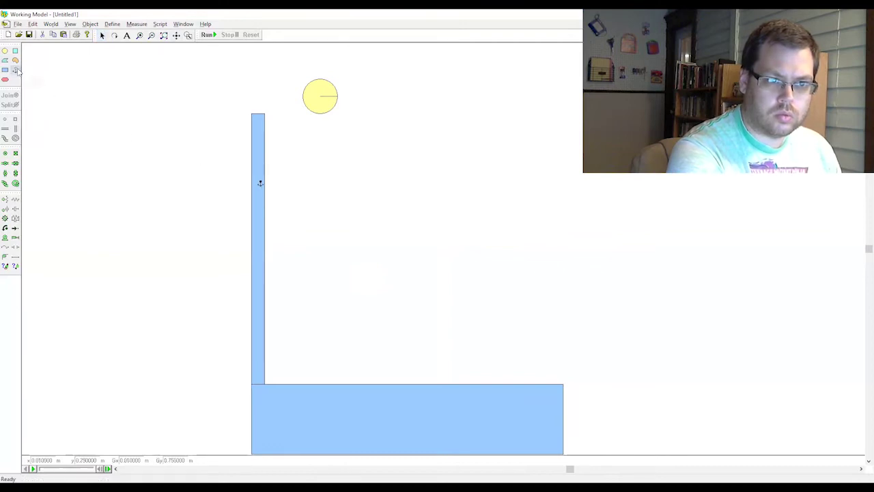
click(350, 412)
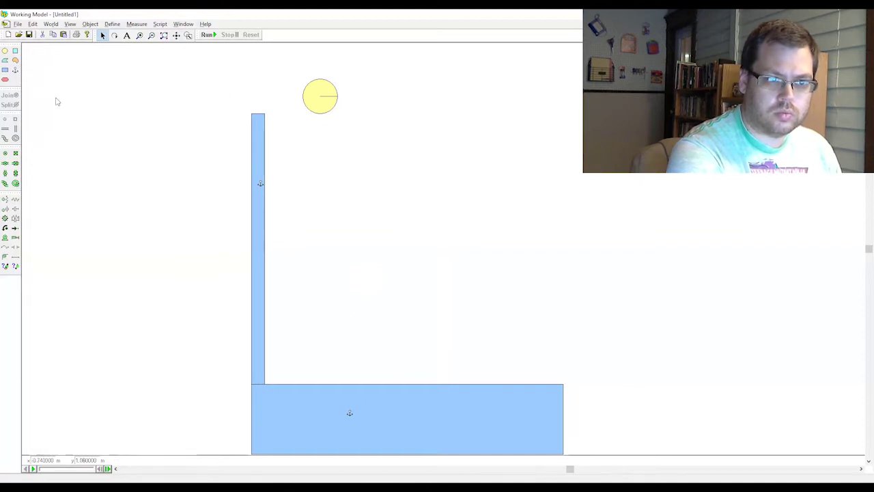
Attach a spring from the circle's centre upward and set its length to 0.2 m.
click(15, 199)
drag(320, 96, 322, 48)
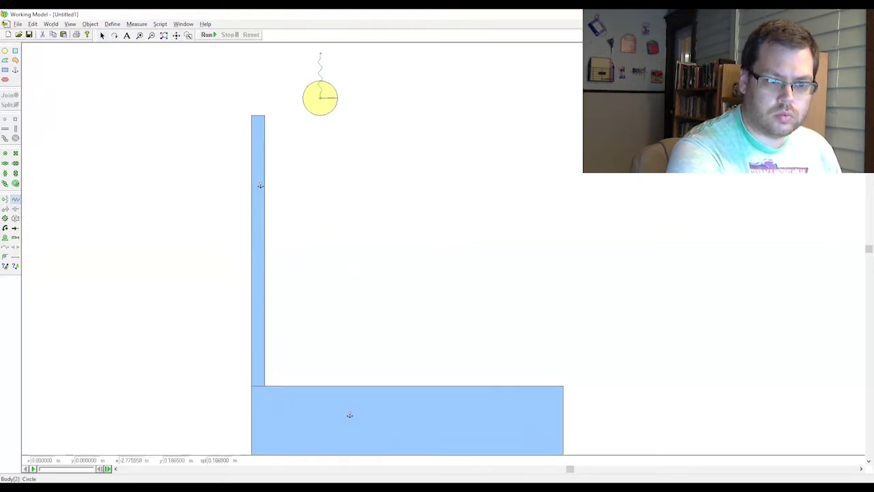
click(321, 205)
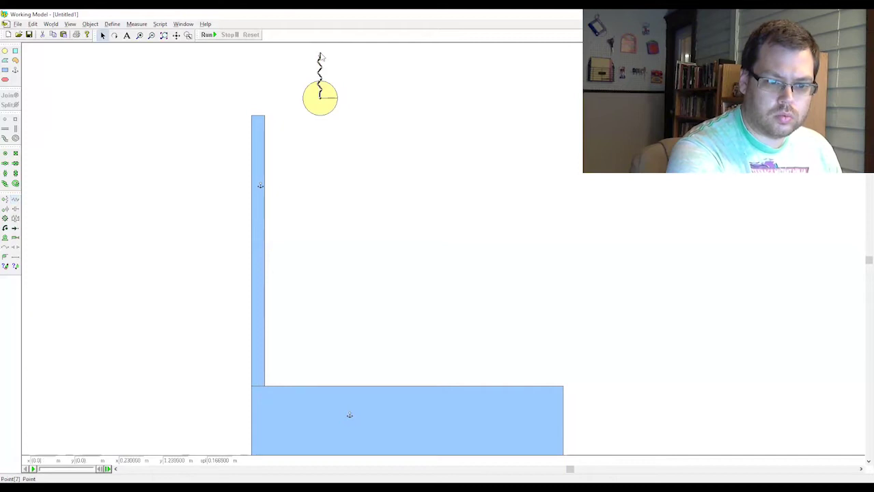
text(.2)
key(Return)
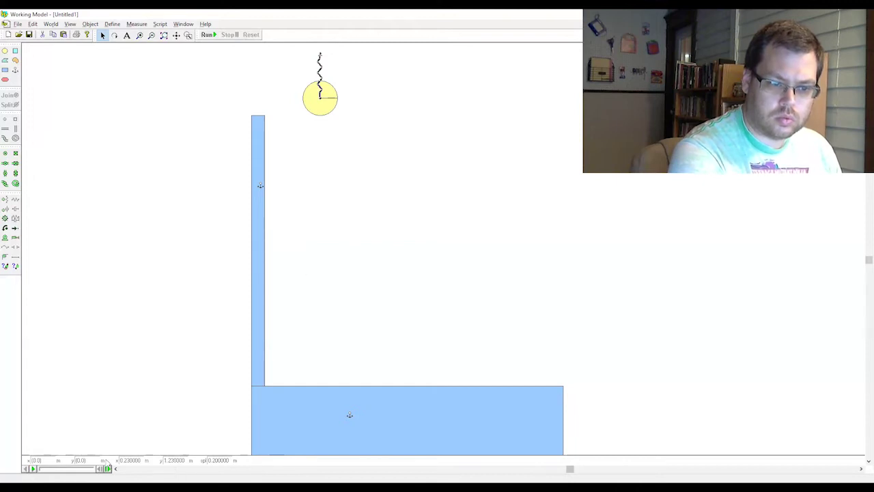
click(352, 182)
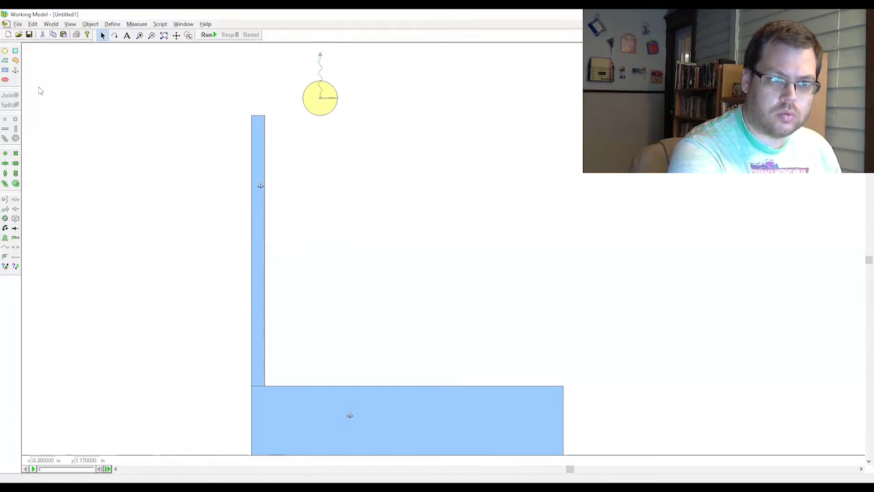
Run a test, make the ball heavier in its properties, and run again.
click(208, 35)
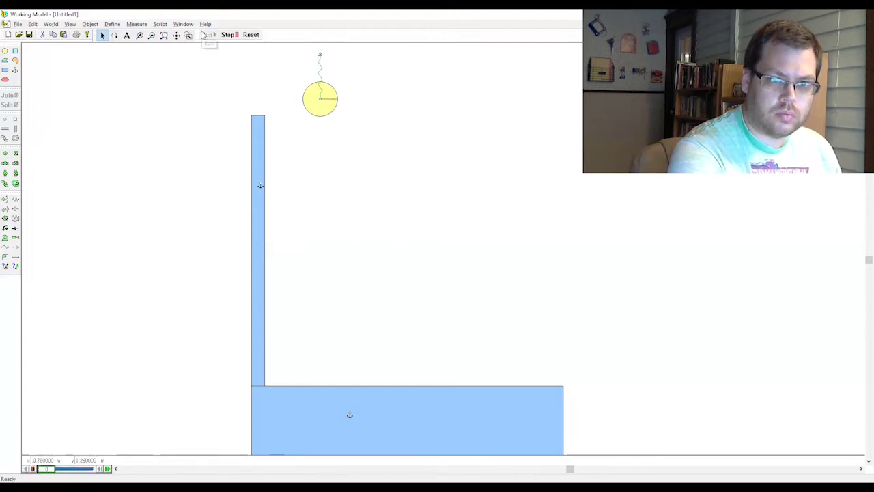
click(251, 34)
click(315, 106)
double_click(316, 108)
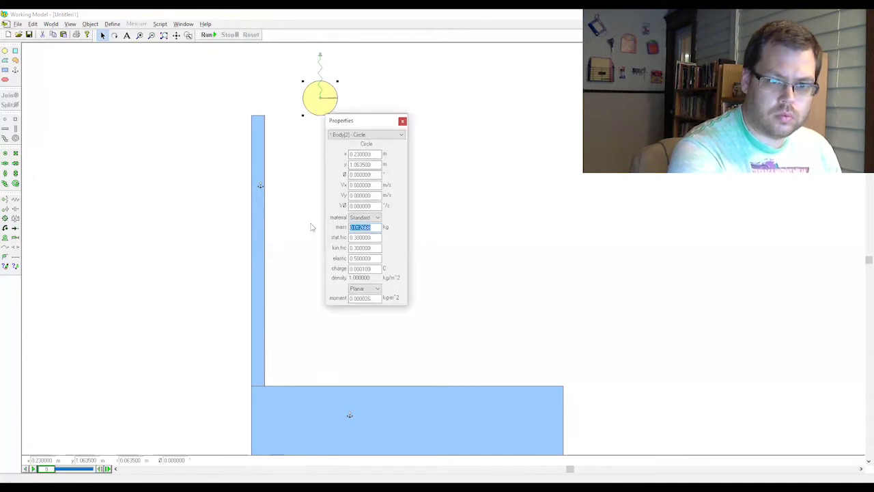
text(250000)
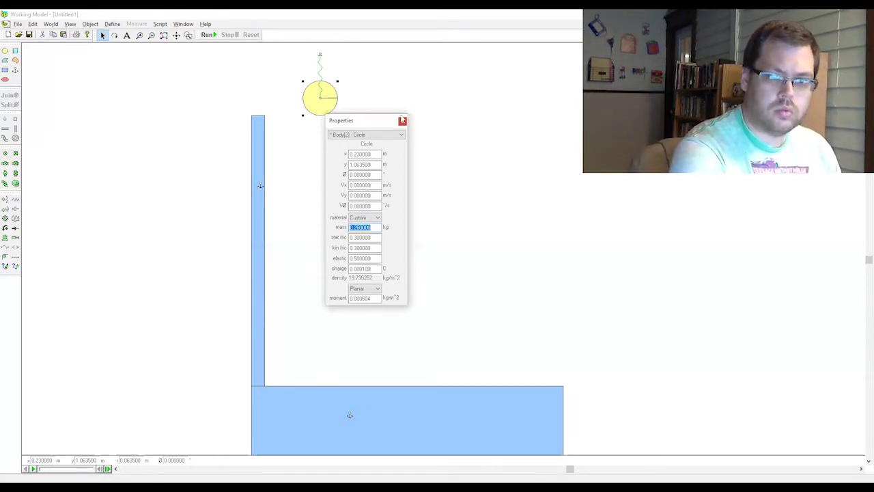
click(402, 121)
click(208, 35)
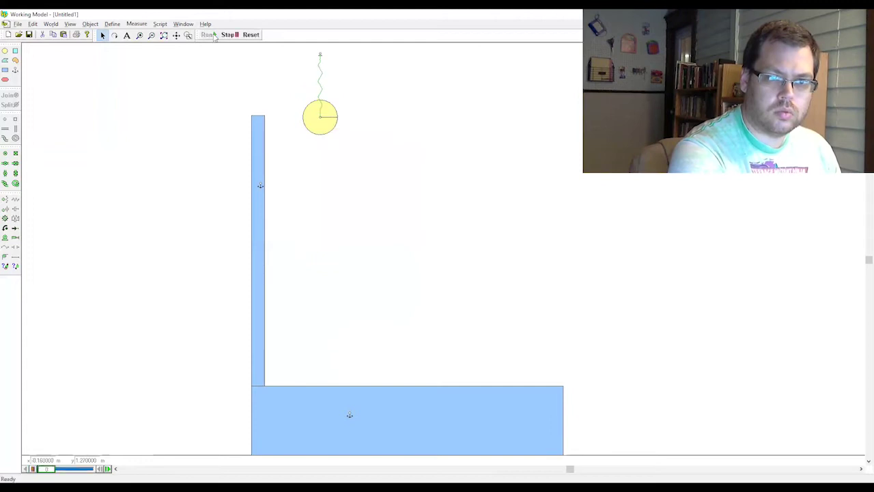
Set the spring stiffness K to 10 N/m and run another test.
click(250, 35)
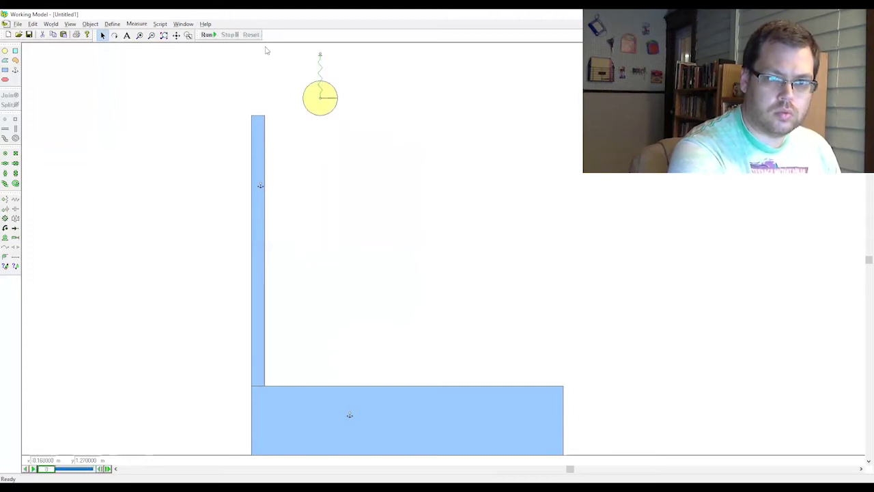
click(321, 74)
double_click(322, 74)
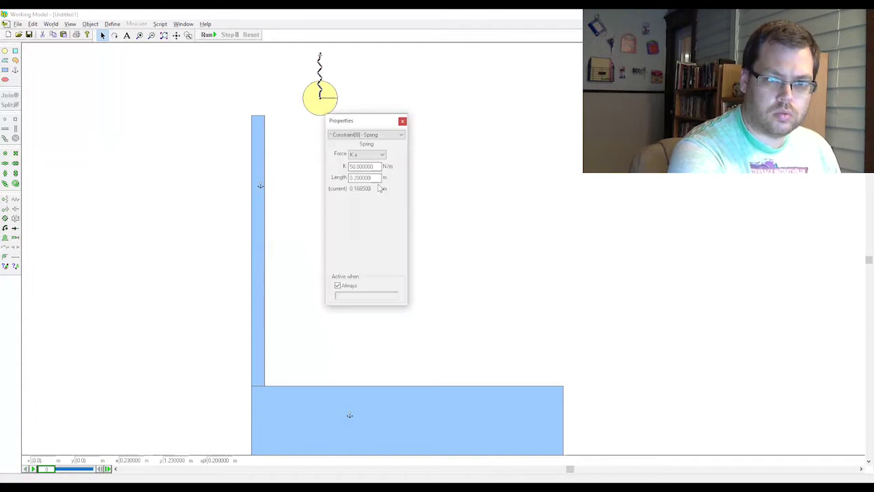
text(10)
key(Tab)
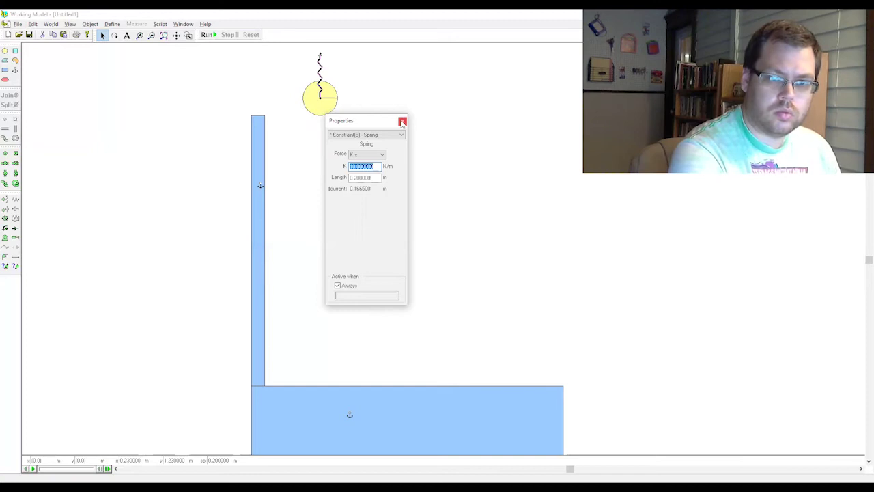
click(402, 121)
click(208, 35)
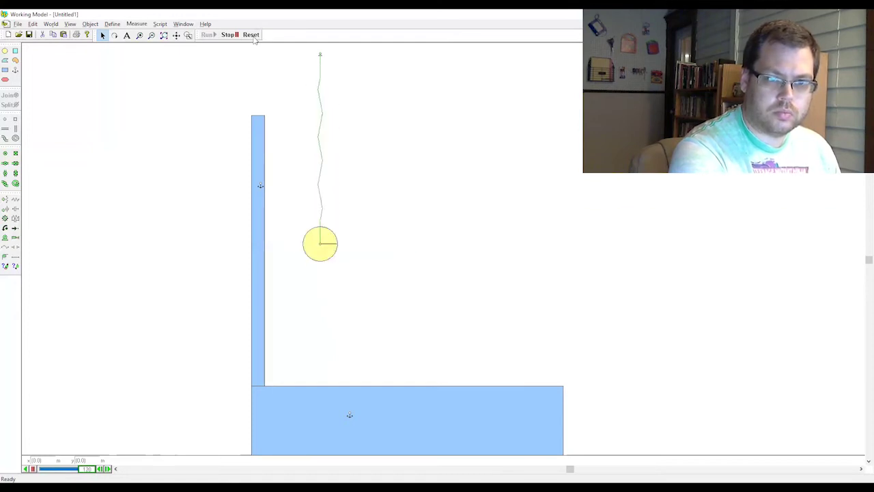
Reset the simulation and undo the accidentally added second spring.
click(250, 35)
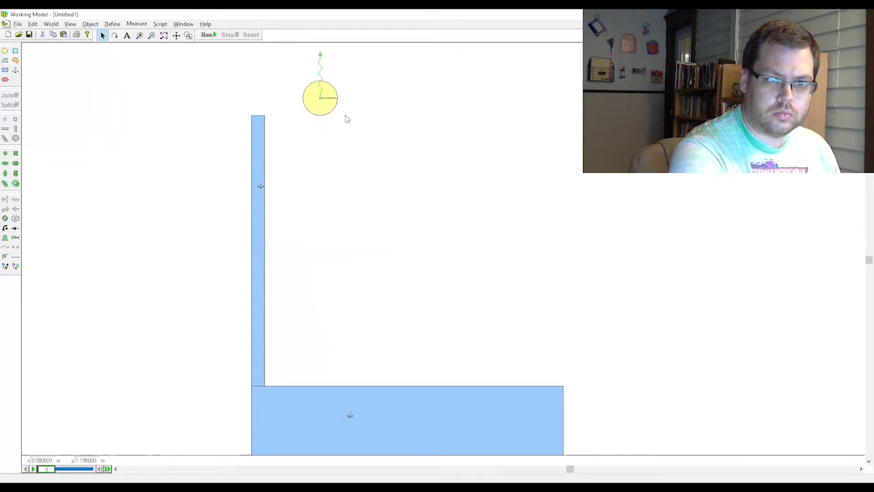
drag(318, 102, 315, 156)
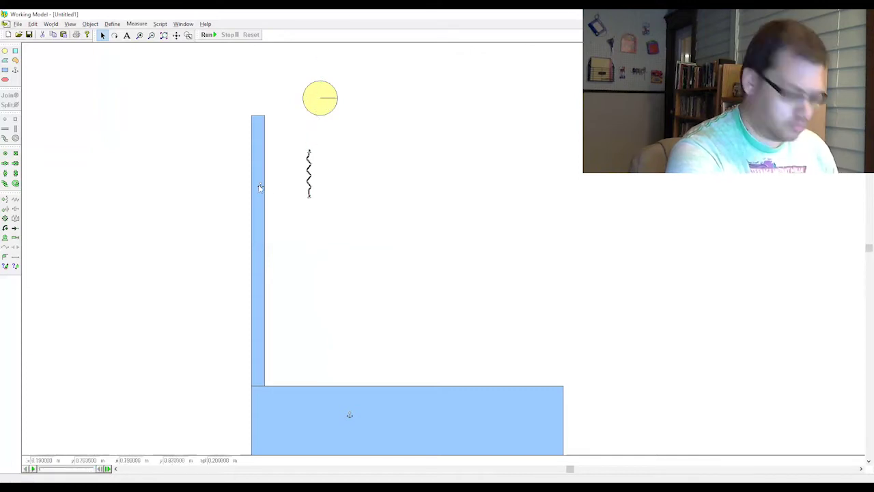
key(ctrl+z)
Test with the ball pulled lower, then raise it to about 0.83 m and test again.
click(317, 106)
drag(318, 103, 320, 215)
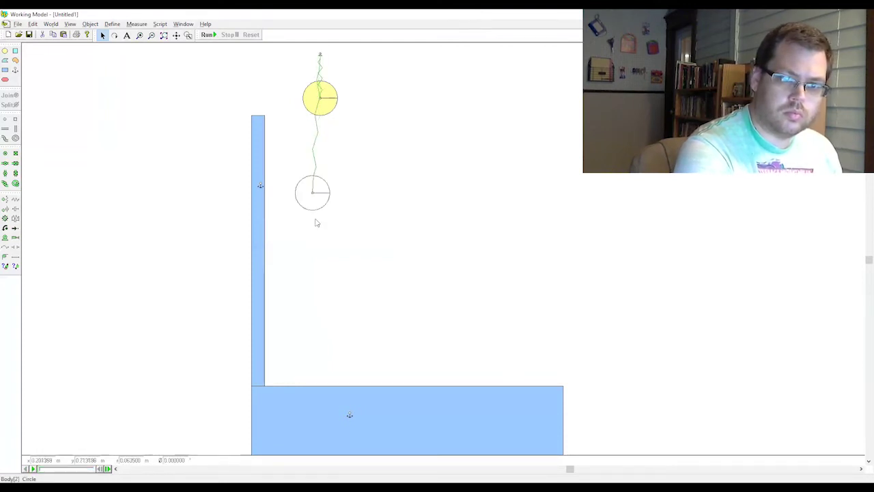
click(208, 35)
click(251, 35)
drag(318, 215, 319, 129)
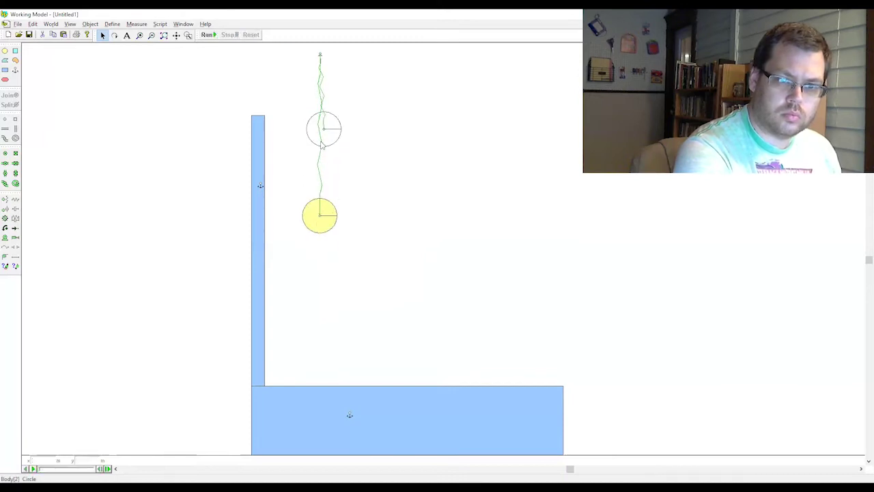
click(209, 35)
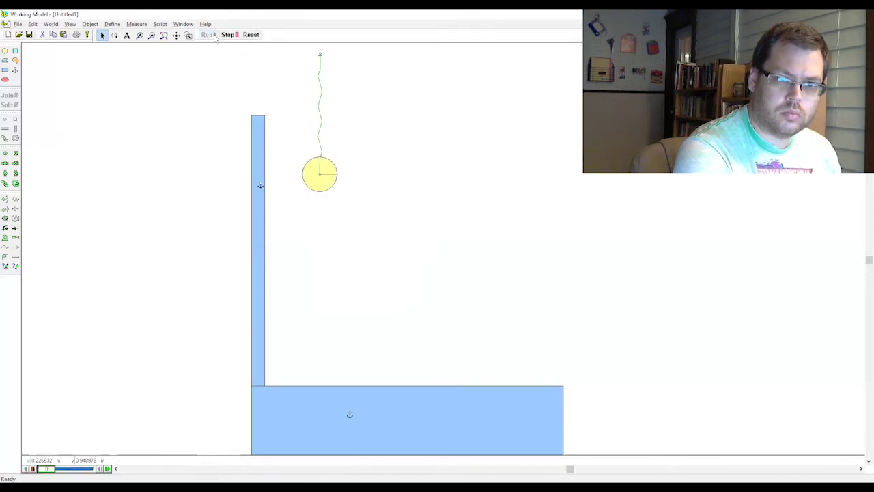
click(251, 35)
Lower the ball's starting position and run two test simulations.
drag(322, 142, 321, 170)
click(321, 169)
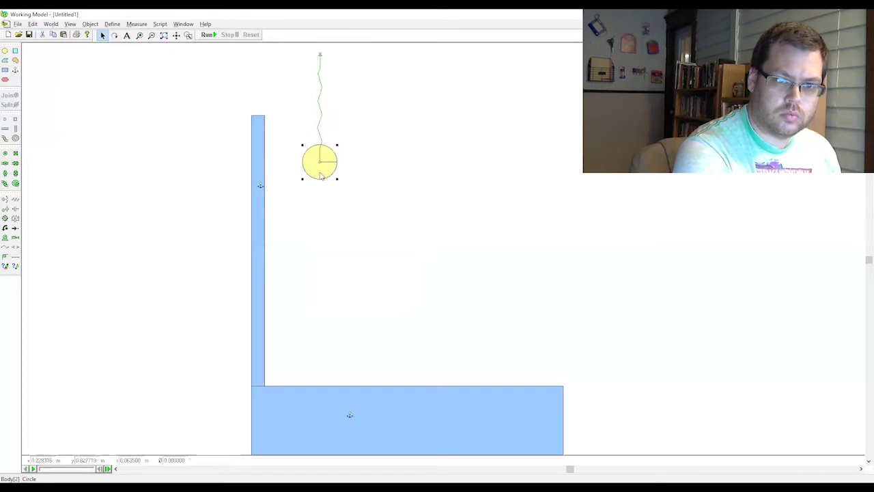
click(207, 35)
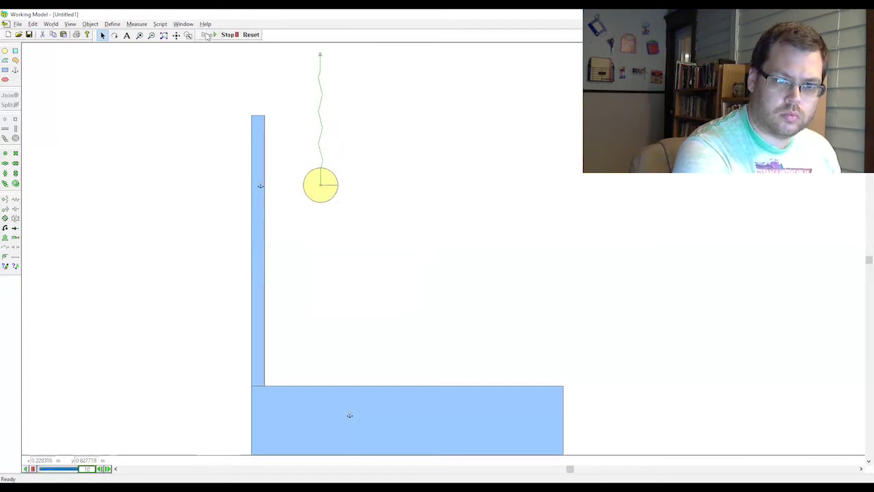
click(255, 34)
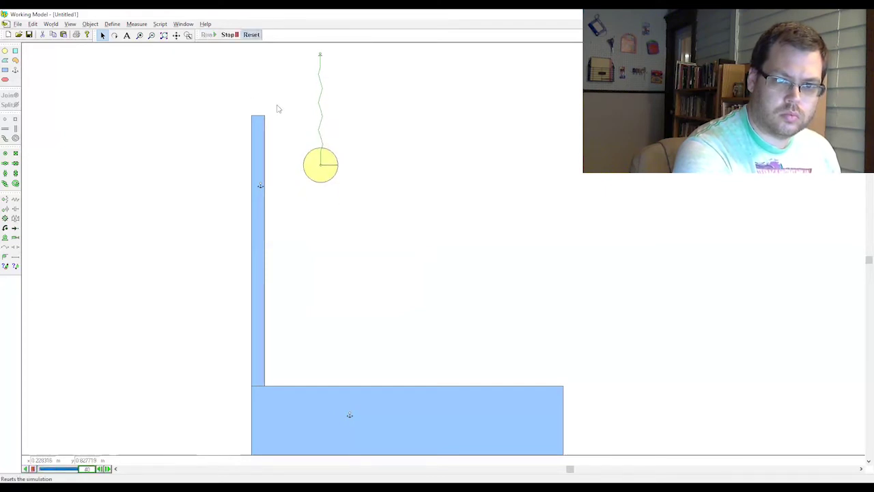
click(315, 172)
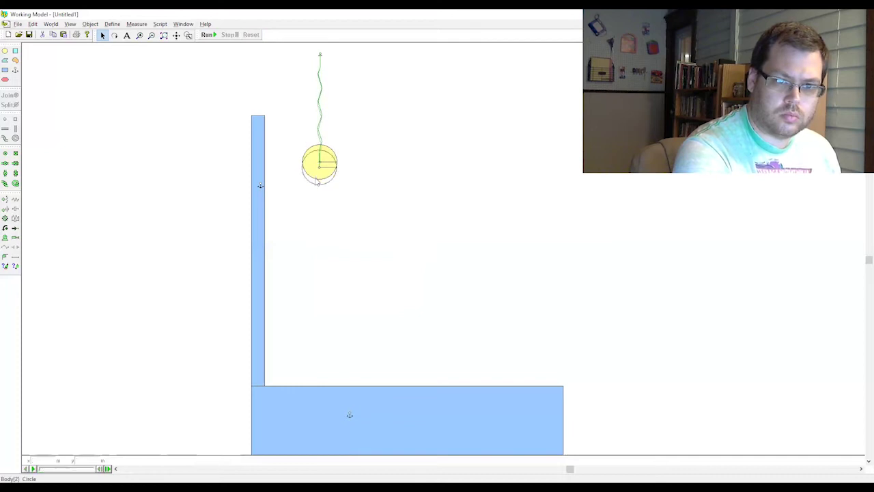
click(207, 34)
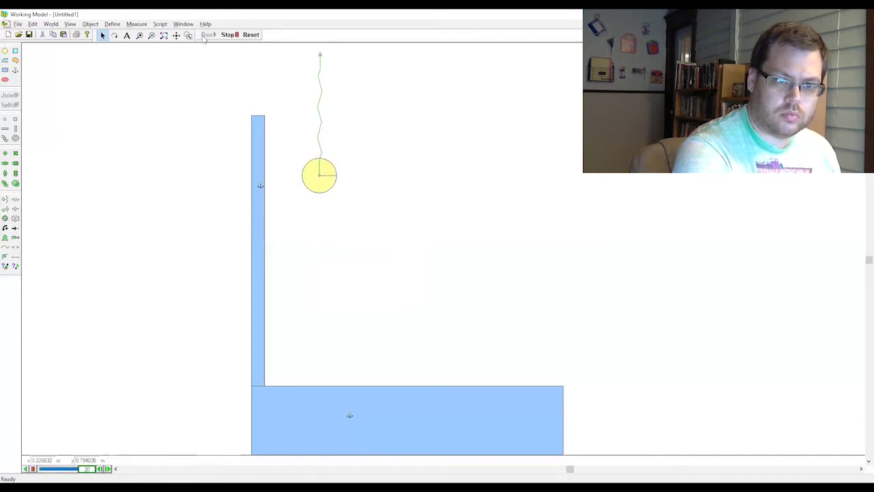
click(252, 35)
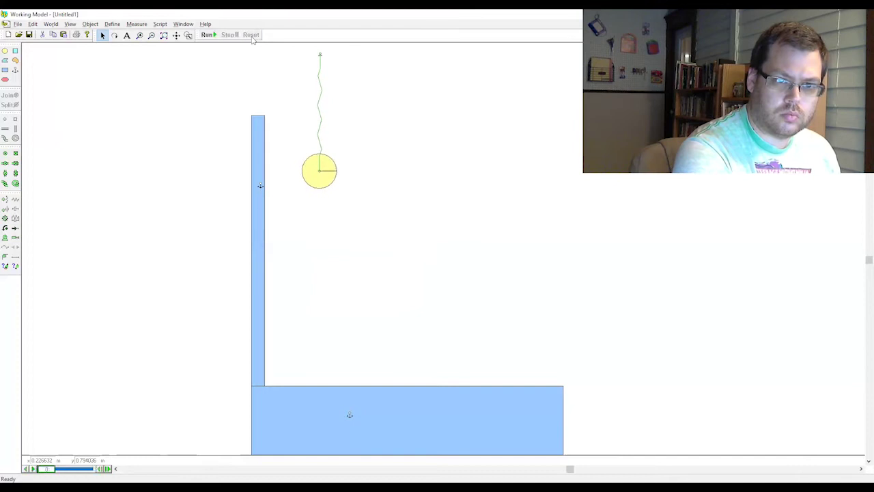
Run another test, then nudge the ball down to about 0.78 m and test again.
click(209, 35)
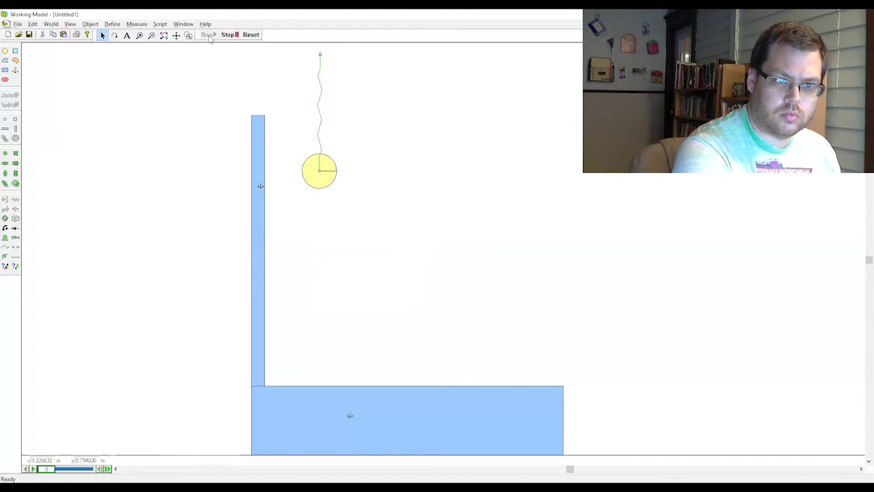
click(251, 35)
click(314, 179)
drag(315, 181, 314, 186)
click(209, 35)
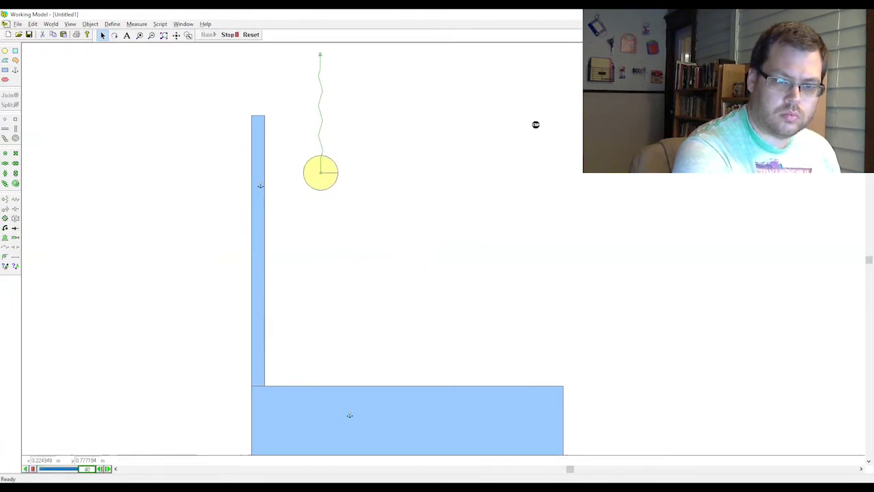
Reset and drag the ball down to just above the ground block, stretching the spring.
click(251, 35)
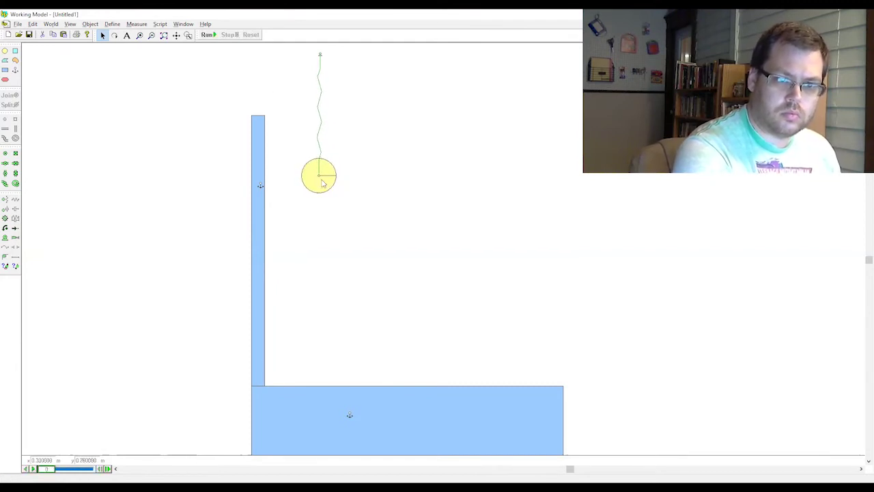
mouse_move(319, 175)
mouse_down()
mouse_move(301, 313)
mouse_move(327, 377)
mouse_up()
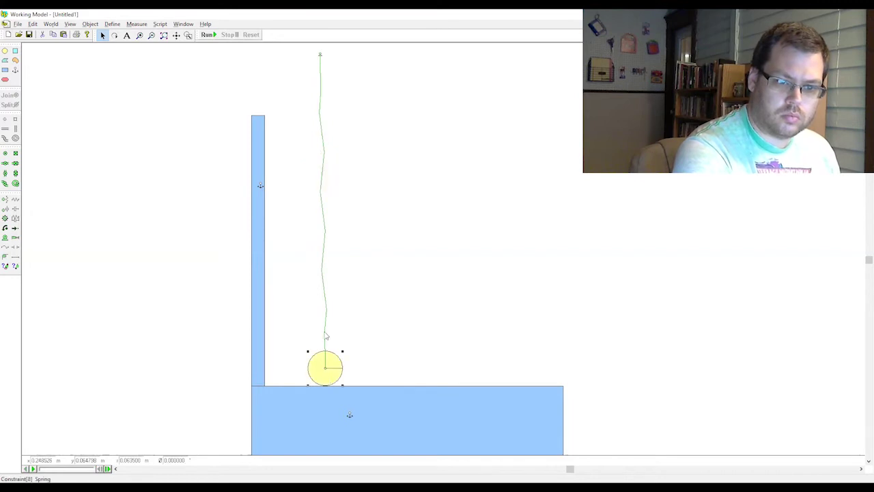
click(325, 335)
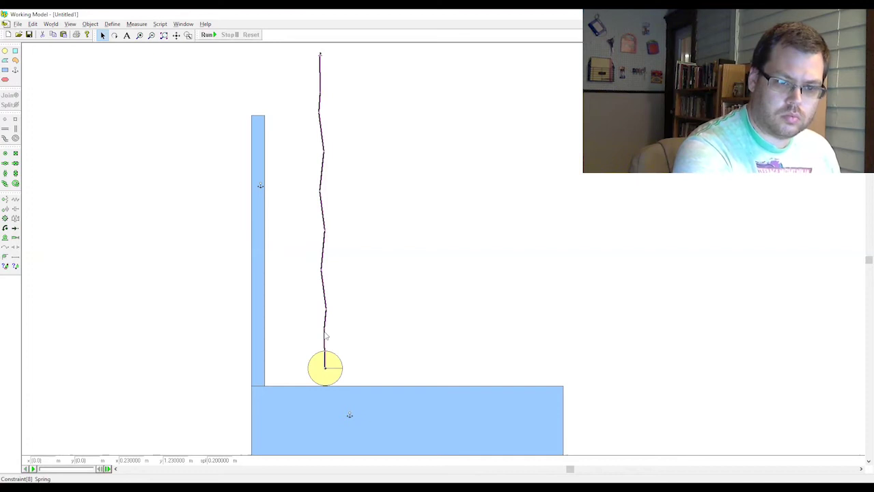
After checking the spring's properties, set the circle's mass to 2.5 kg.
double_click(326, 334)
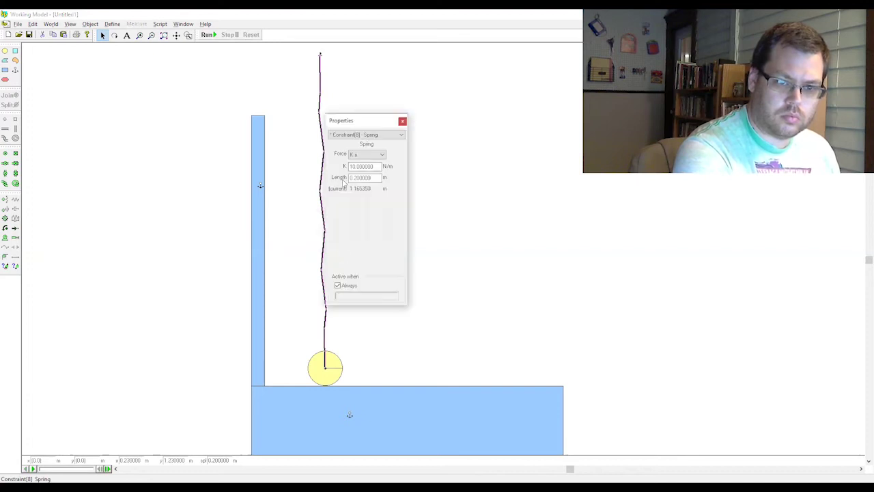
click(402, 121)
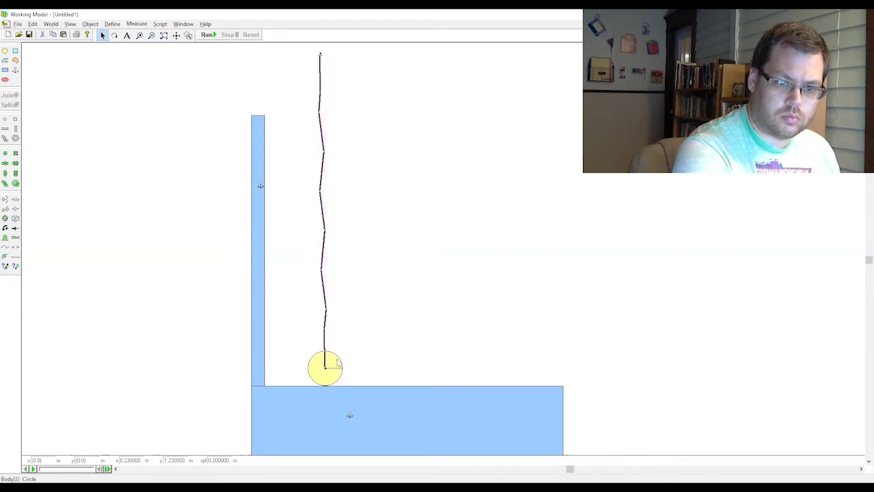
double_click(325, 367)
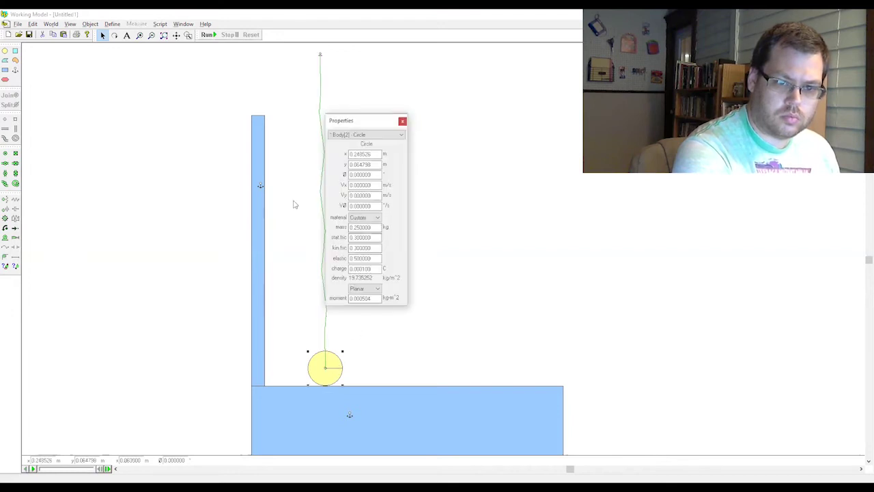
double_click(369, 227)
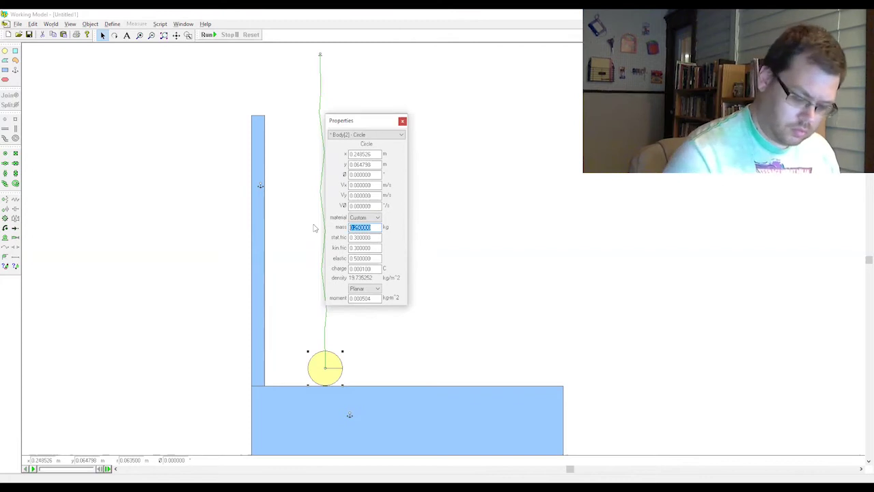
text(3)
key(Return)
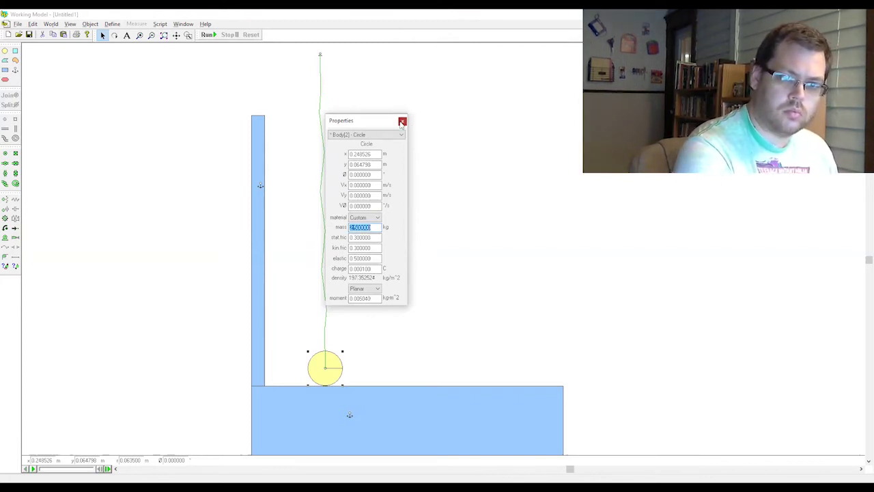
After a test run and reset, set the circle's mass to 1.25 kg.
click(208, 35)
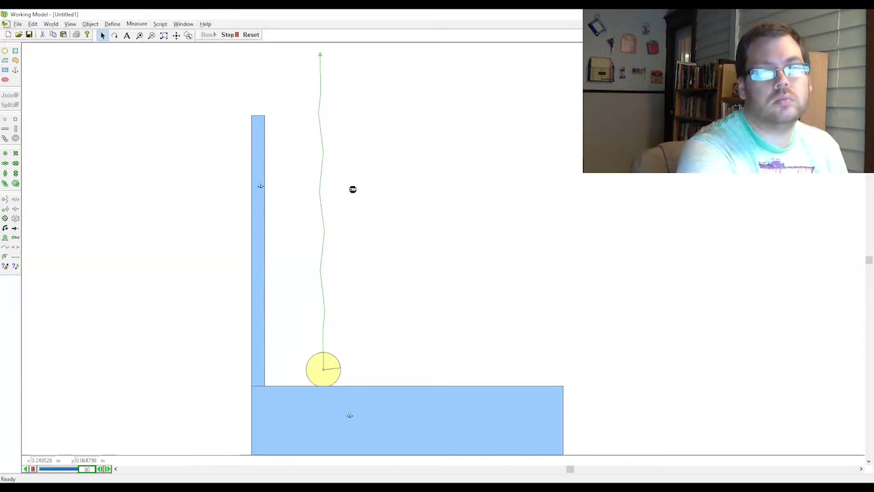
click(250, 35)
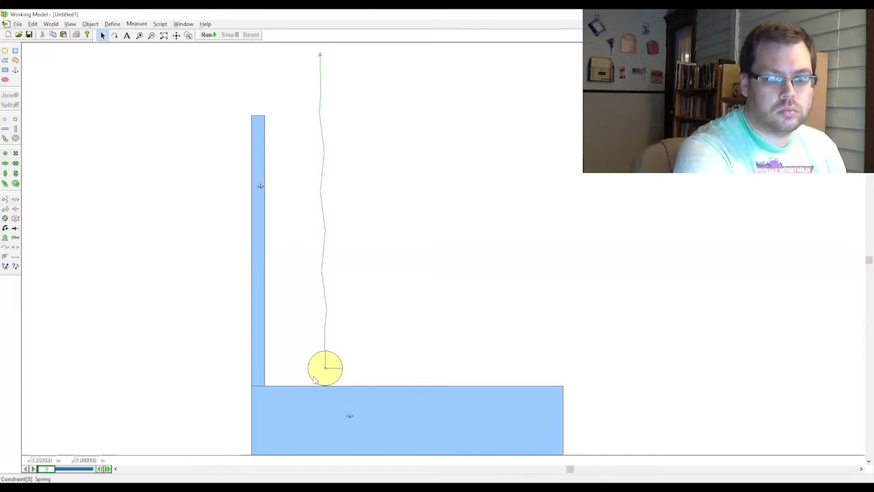
key(ctrl+i)
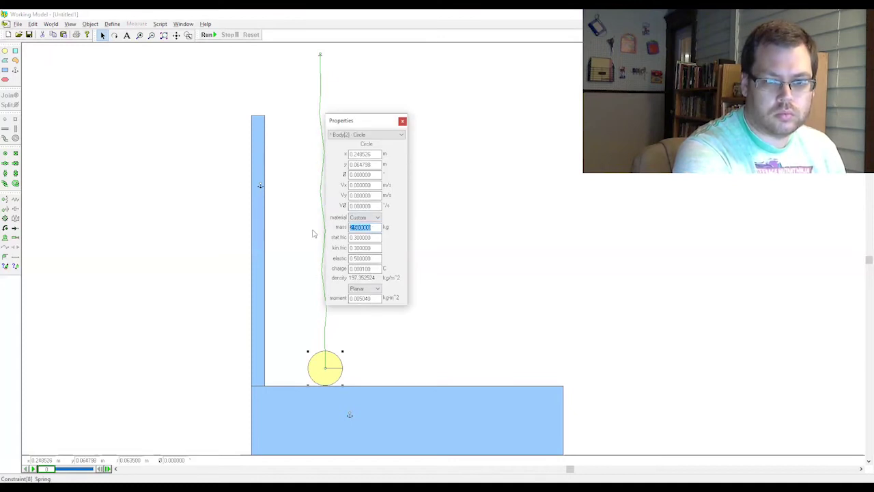
text(1.25)
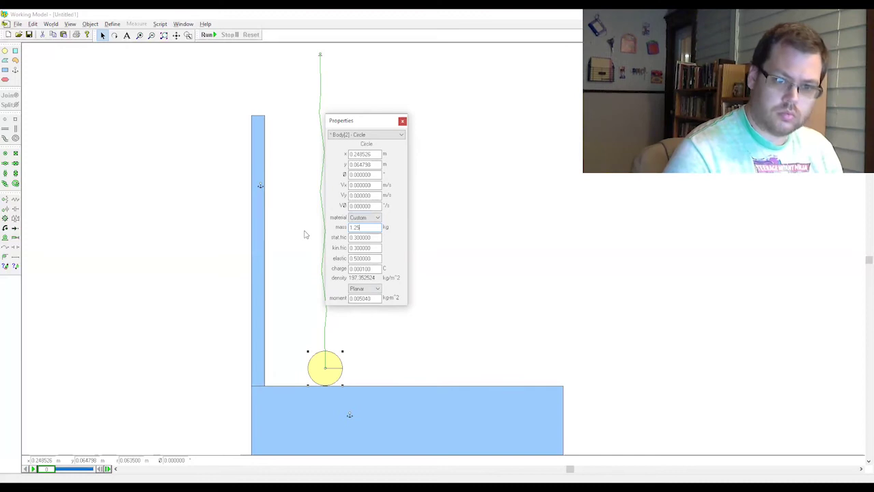
key(Return)
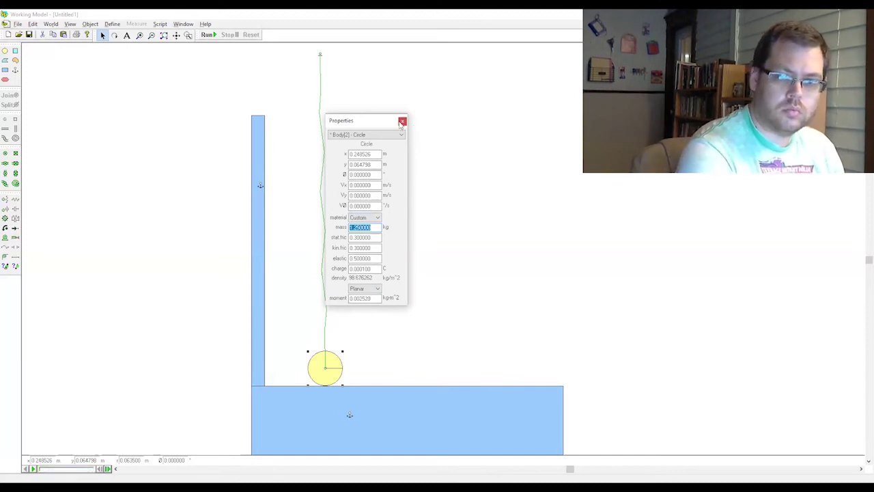
Test-run the 1.25 kg circle, then stop, reset to initial conditions and dismiss the error.
click(207, 35)
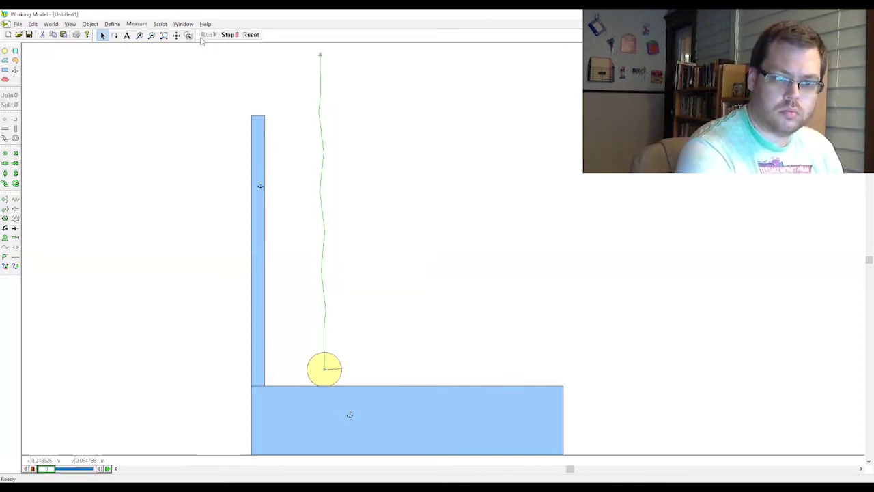
click(321, 377)
double_click(323, 380)
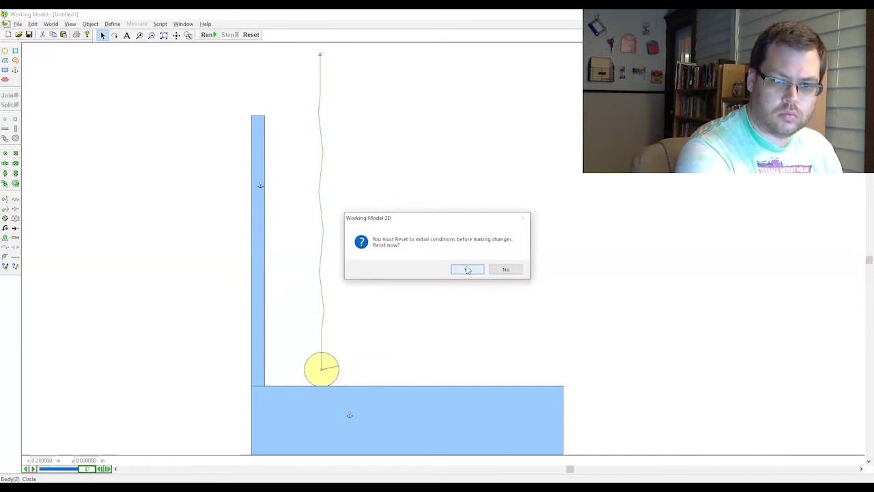
click(466, 269)
click(464, 270)
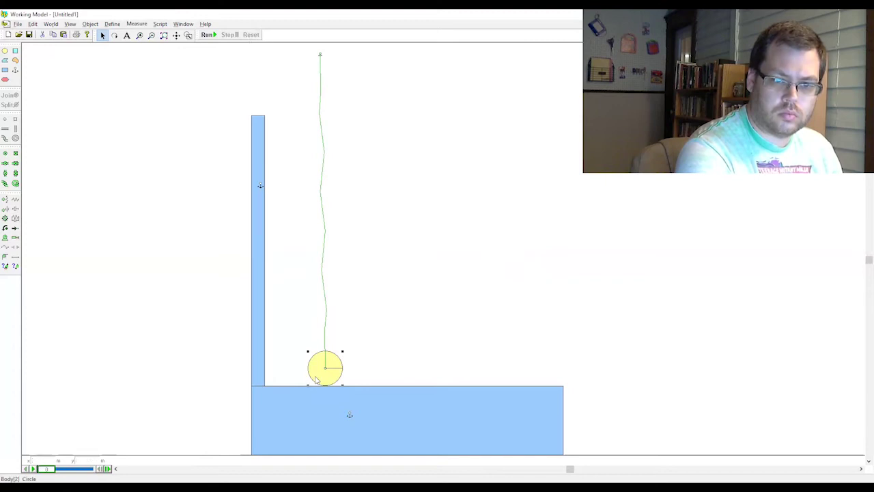
Set the circle's mass to 0.75 kg, test-run it, and reset.
key(ctrl+i)
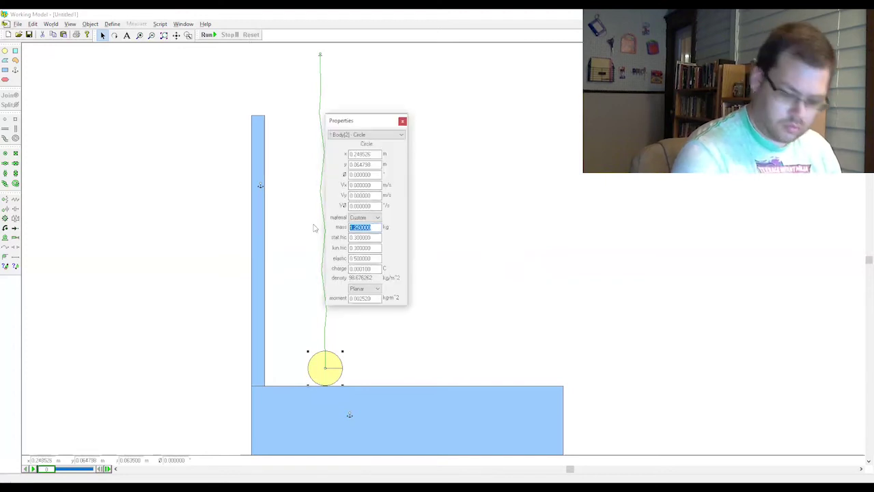
text(.75)
key(Return)
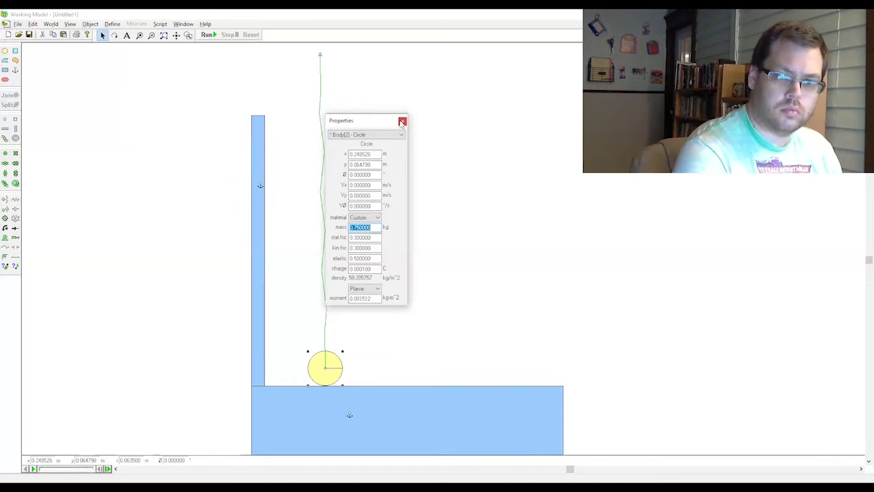
click(209, 35)
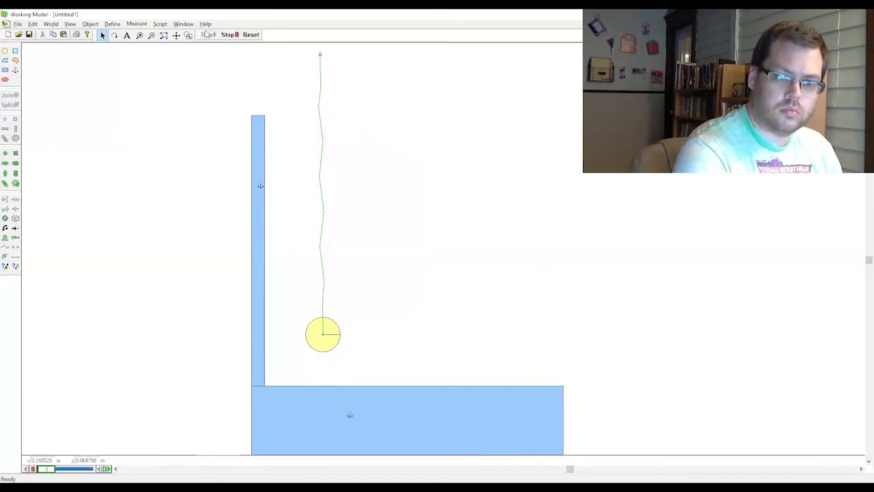
click(251, 35)
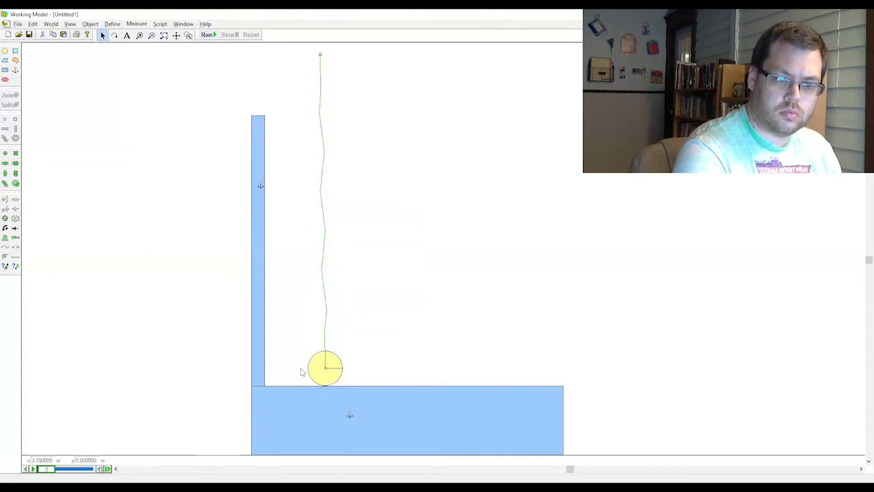
Raise the circle's mass to 1 kg, test-run it, and reset.
key(ctrl+i)
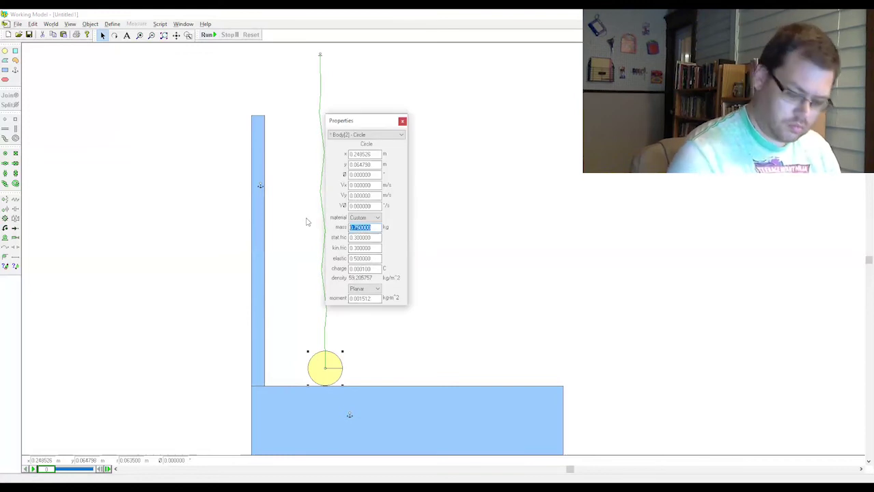
text(1)
key(Return)
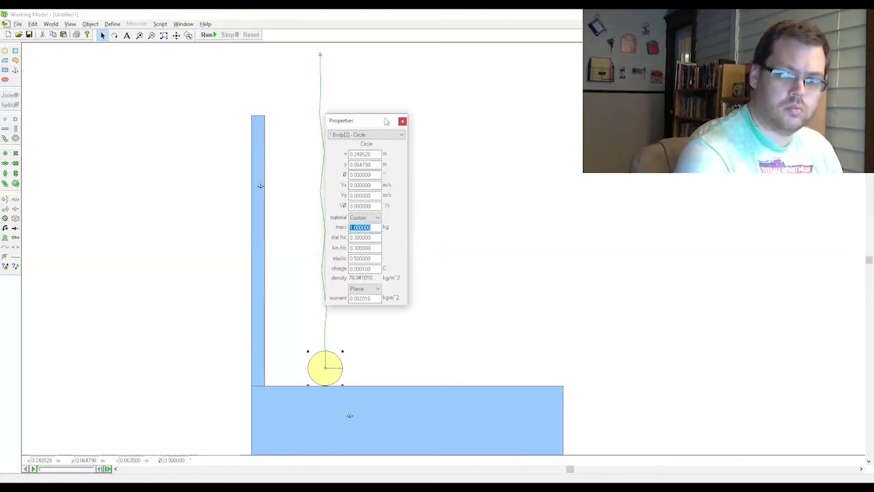
click(402, 123)
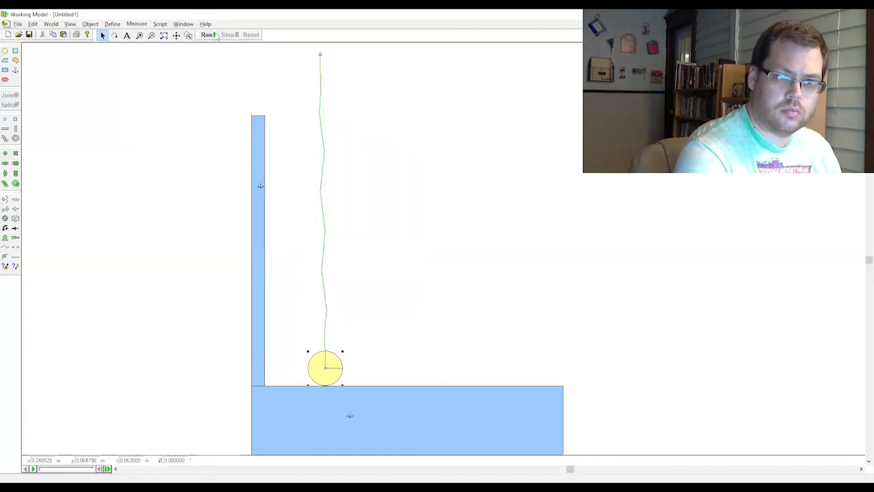
click(209, 35)
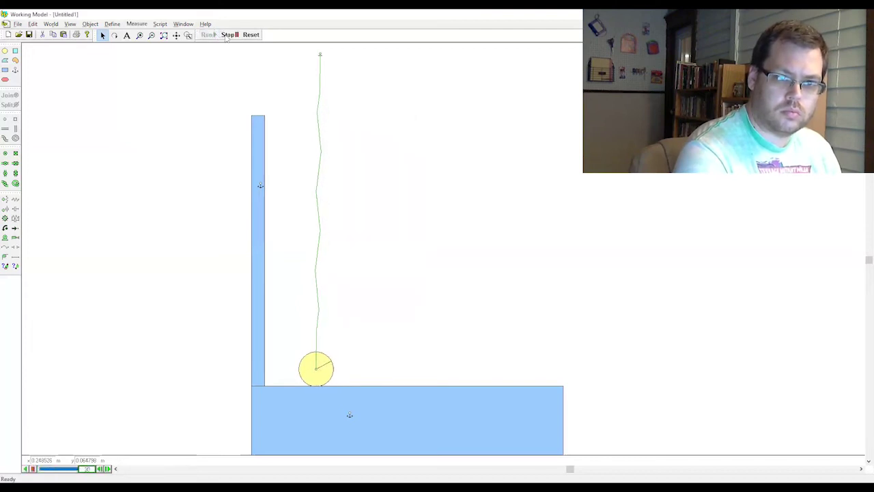
click(251, 35)
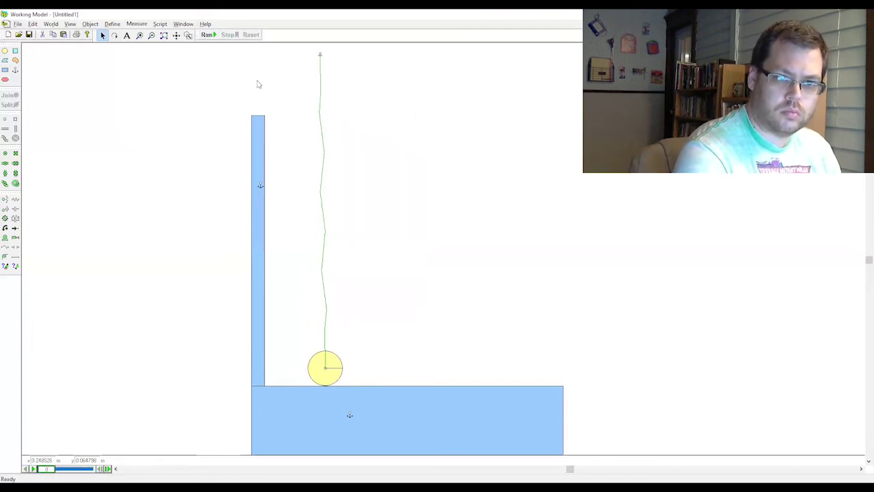
Lower the circle's mass slightly to about 0.95 kg, test-run it, and reset.
double_click(319, 373)
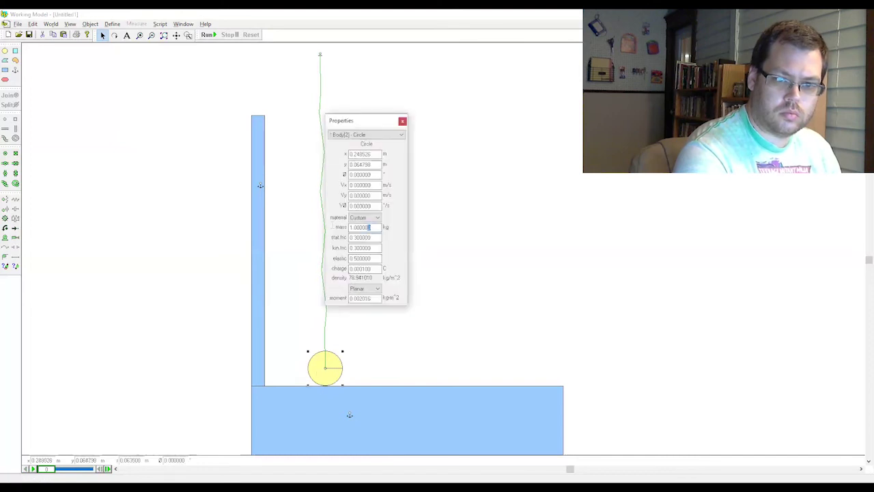
key(Tab)
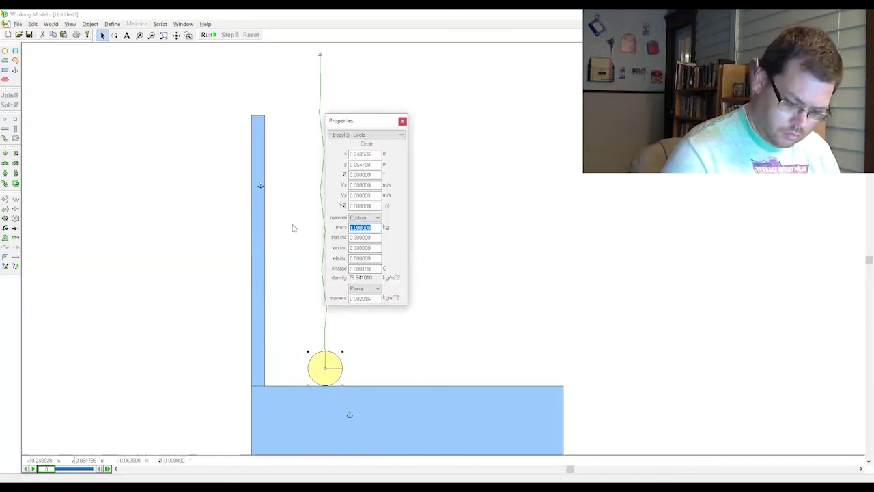
key(Return)
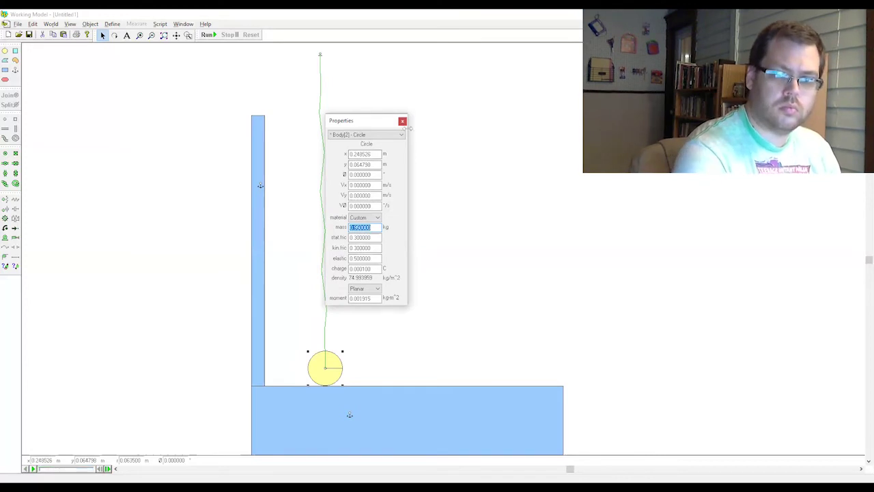
click(209, 35)
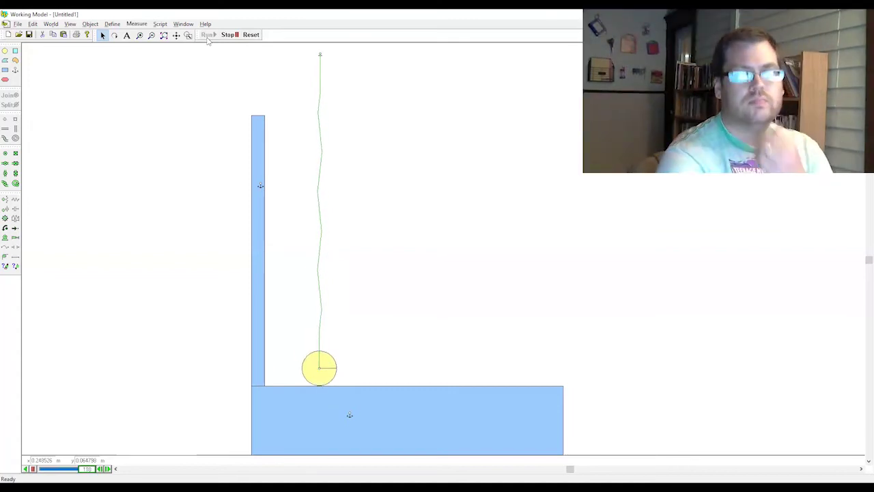
click(251, 35)
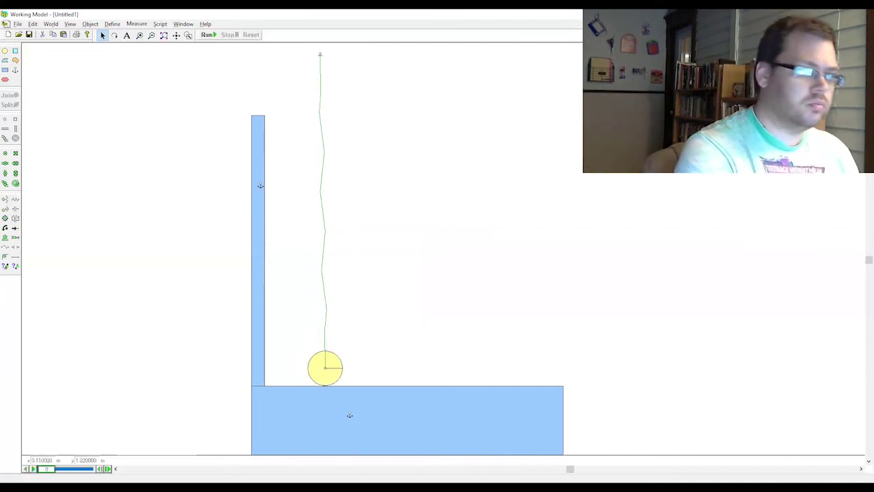